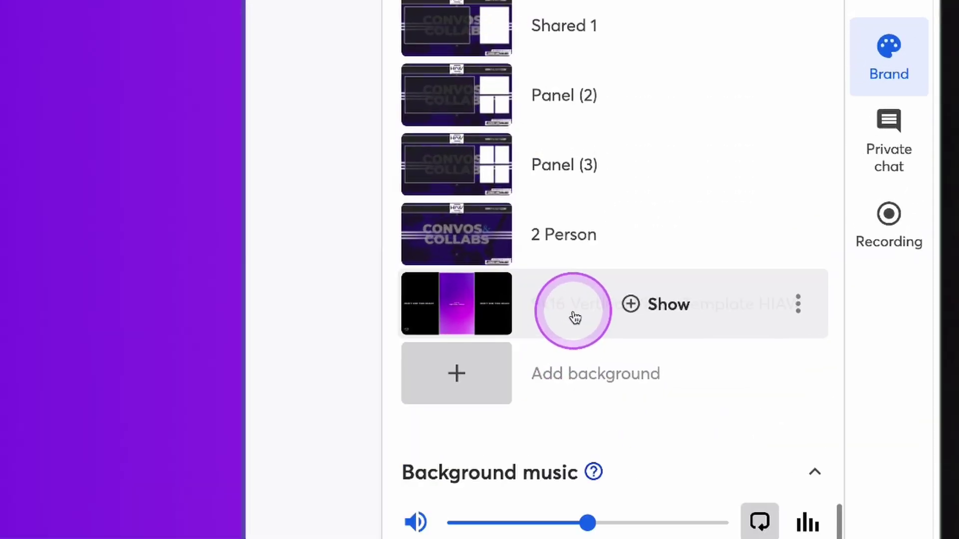
Step: Apply the 9x16 Vertical Video Template background and view the uploaded recordings
click(576, 318)
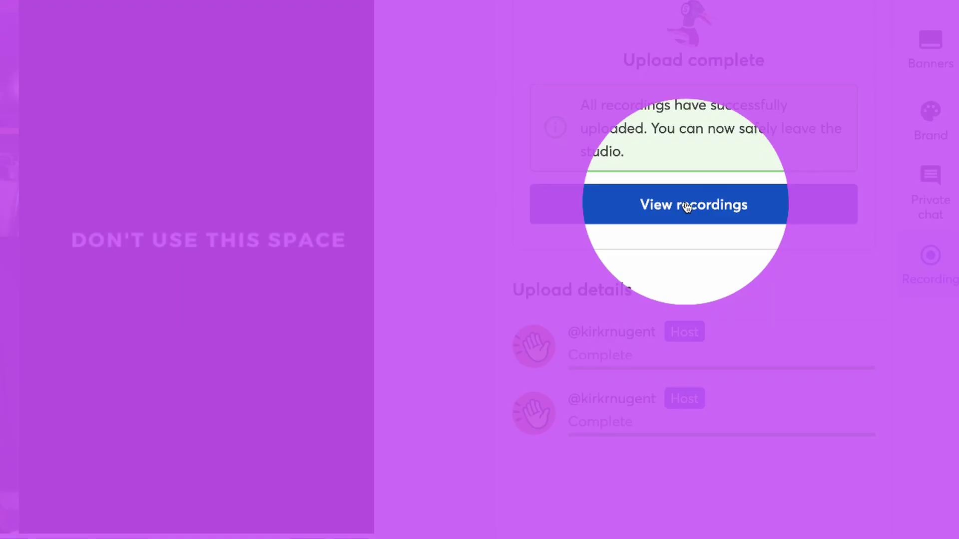
click(687, 205)
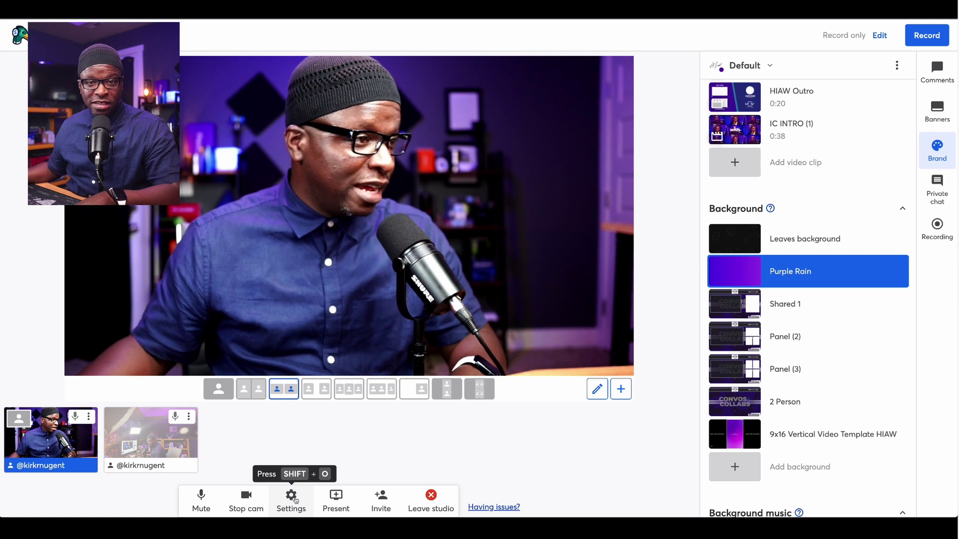
click(292, 500)
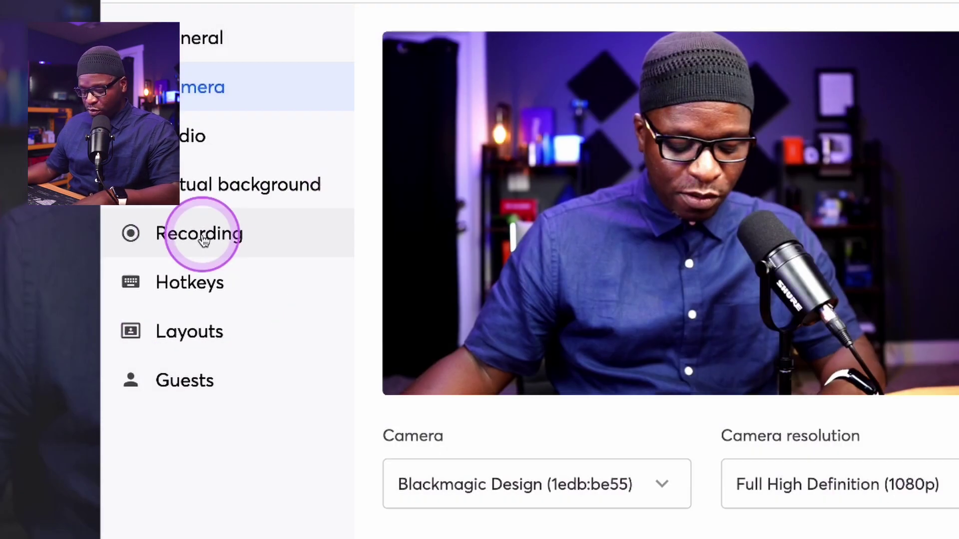
click(204, 240)
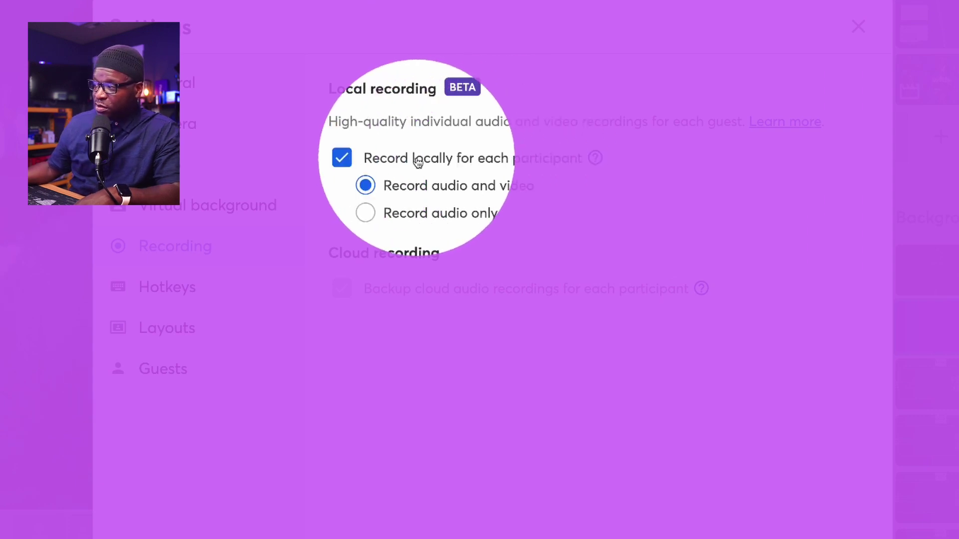
click(451, 187)
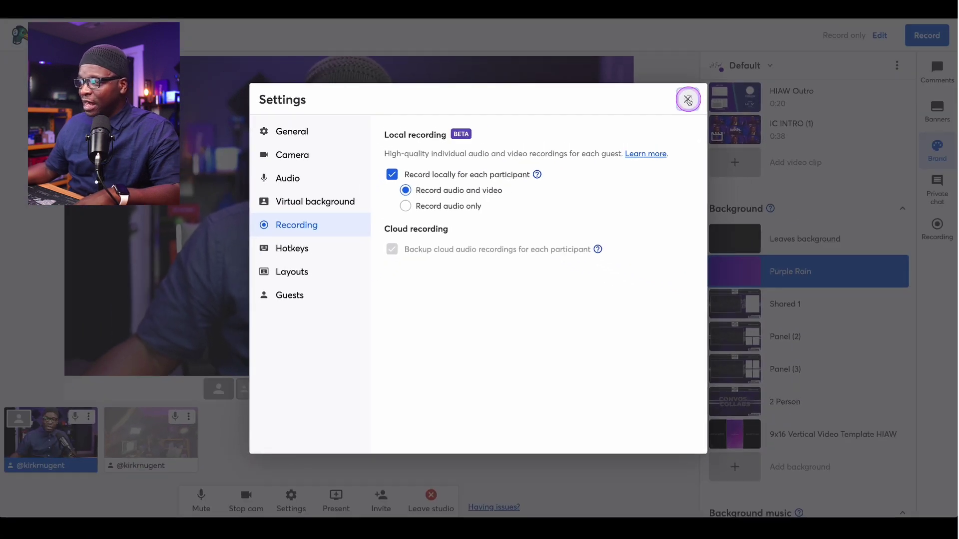
click(687, 99)
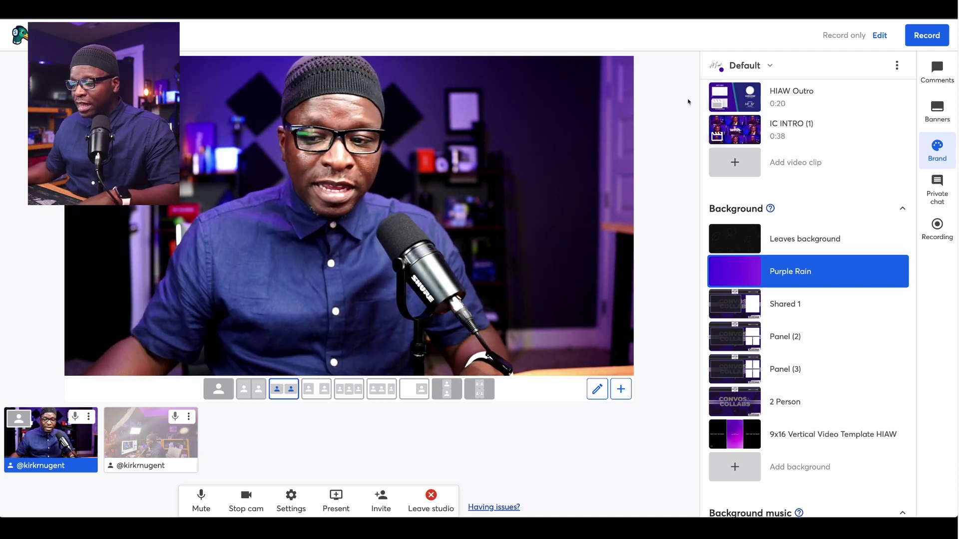
click(158, 441)
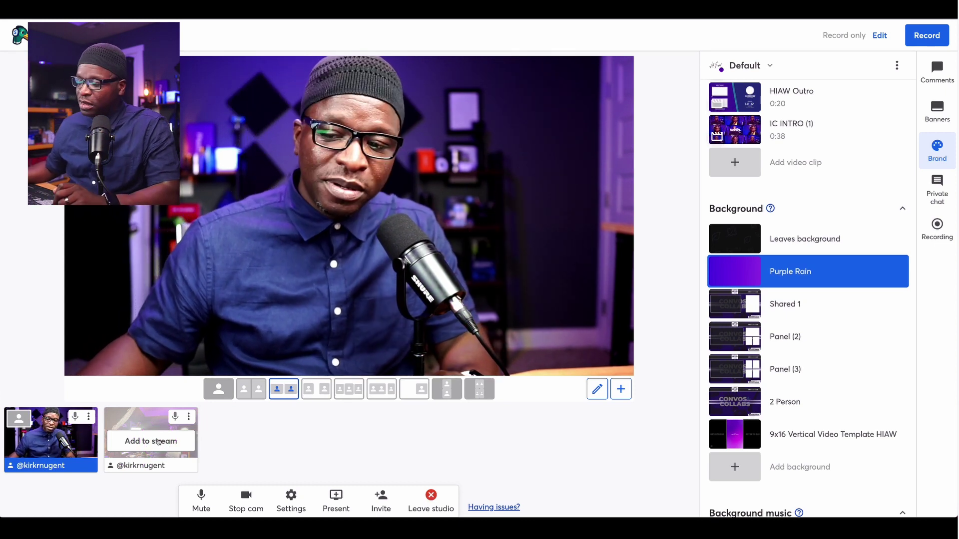
click(202, 445)
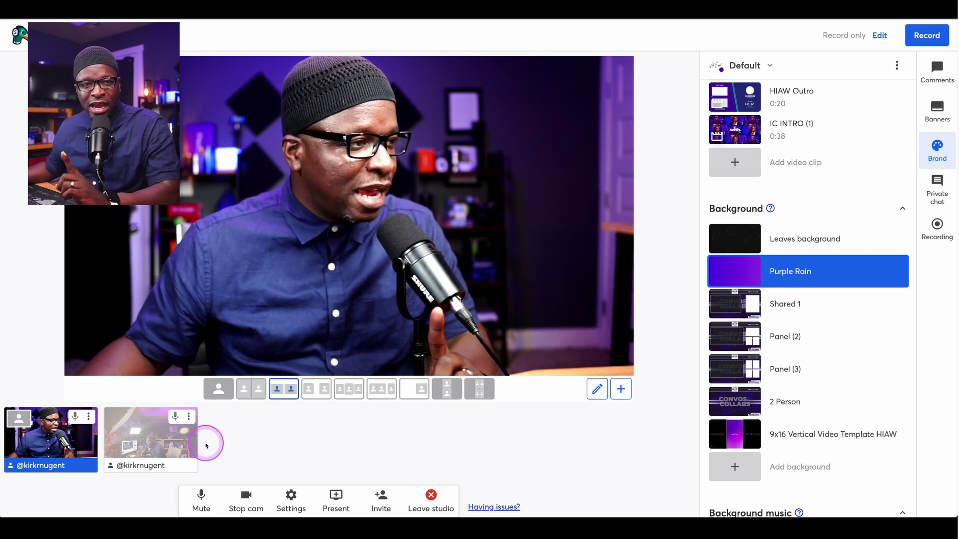
click(208, 444)
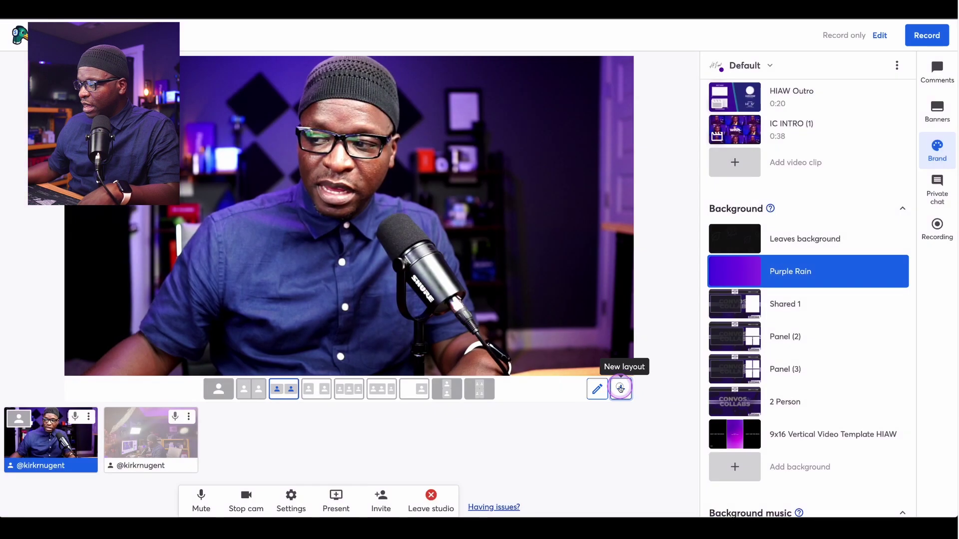
Step: Start a new layout and find the 9x16 Vertical Video Template in the Background list
click(544, 346)
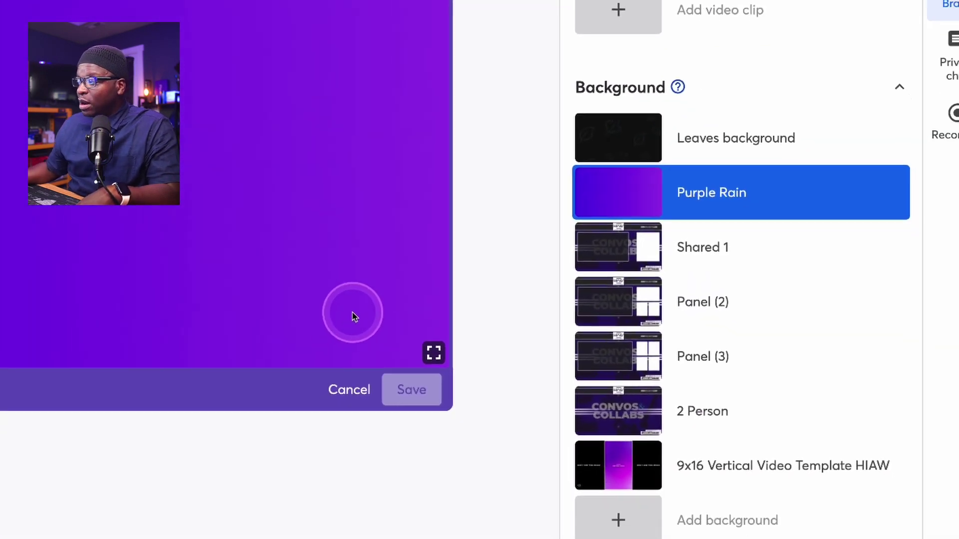
mouse_move(816, 358)
scroll(752, 278, down, 7)
scroll(724, 279, up, 3)
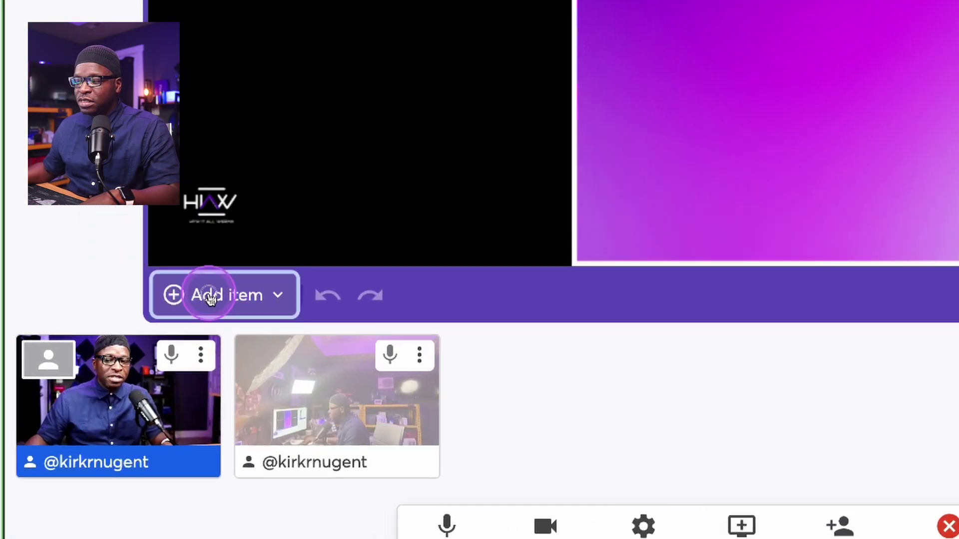
Step: Add a camera slot at the top of the canvas and set it to Fill
click(104, 393)
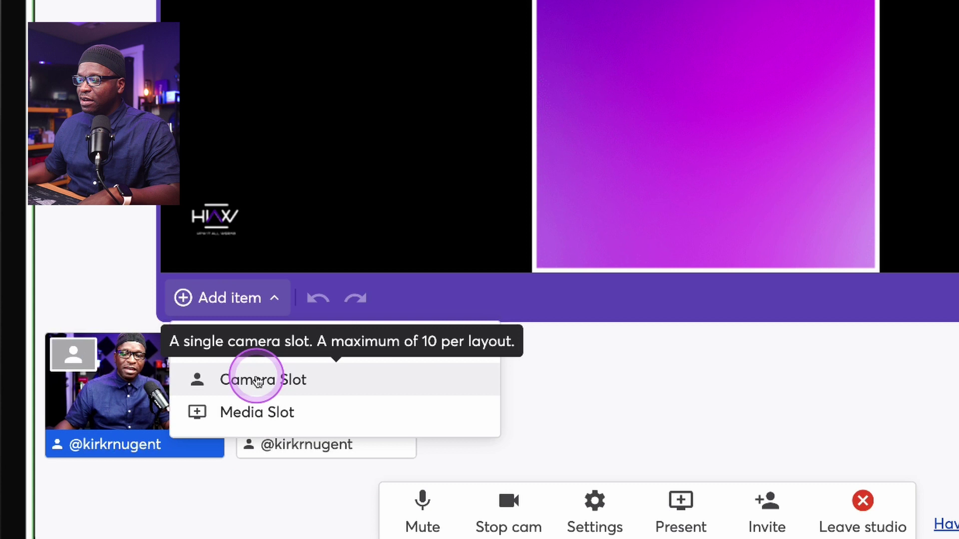
click(295, 380)
drag(350, 221, 350, 170)
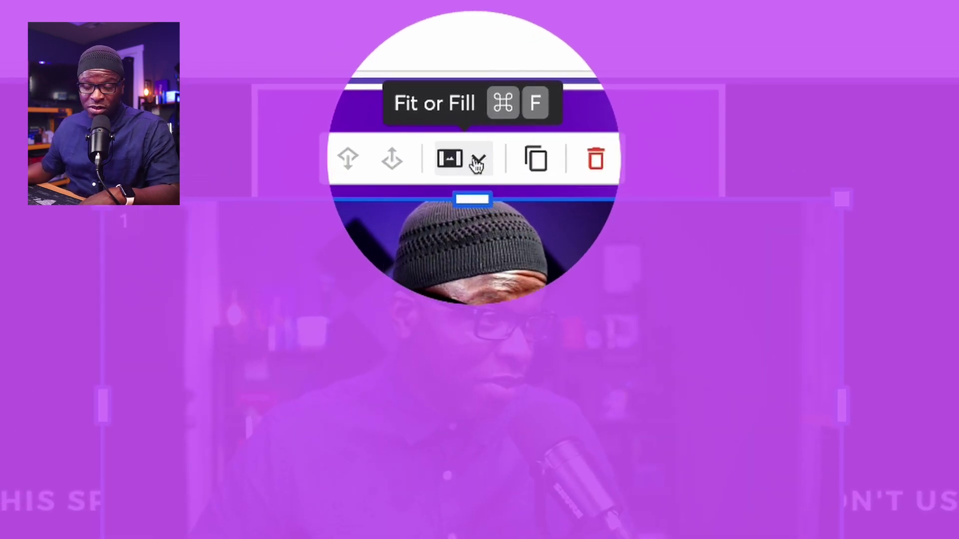
click(477, 163)
click(463, 260)
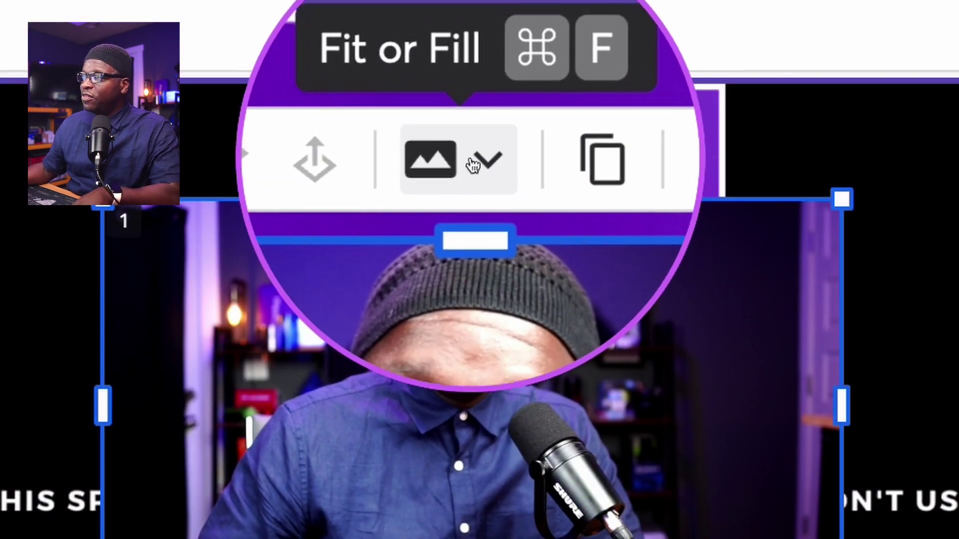
click(472, 162)
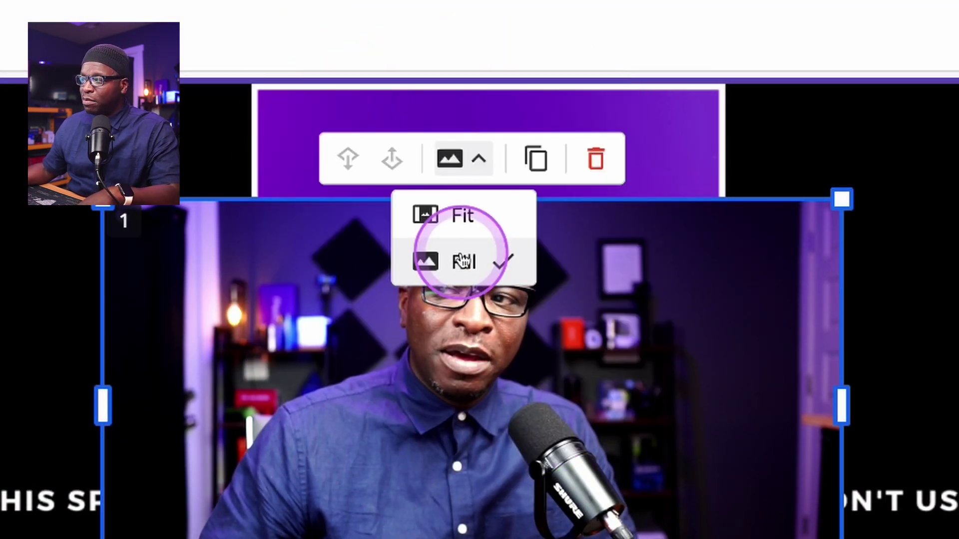
click(463, 261)
click(478, 159)
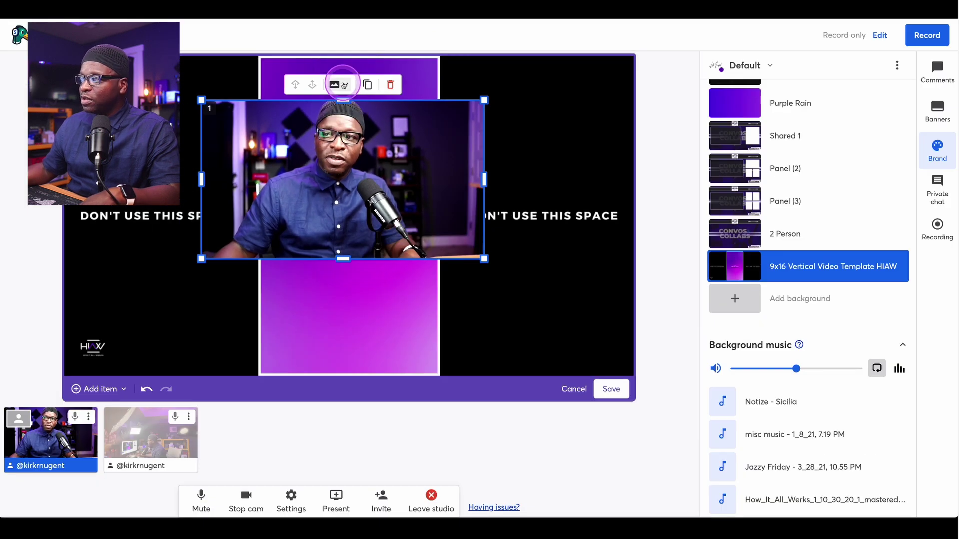
Step: Resize and centre the camera slot to cover the full-height strip between the DON'T USE THIS SPACE areas
drag(484, 179, 379, 132)
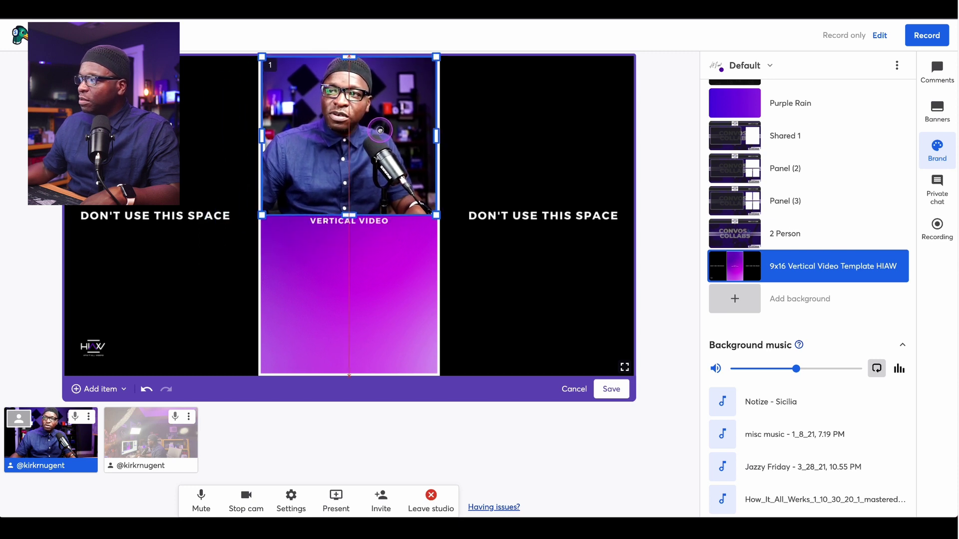
drag(380, 131, 381, 132)
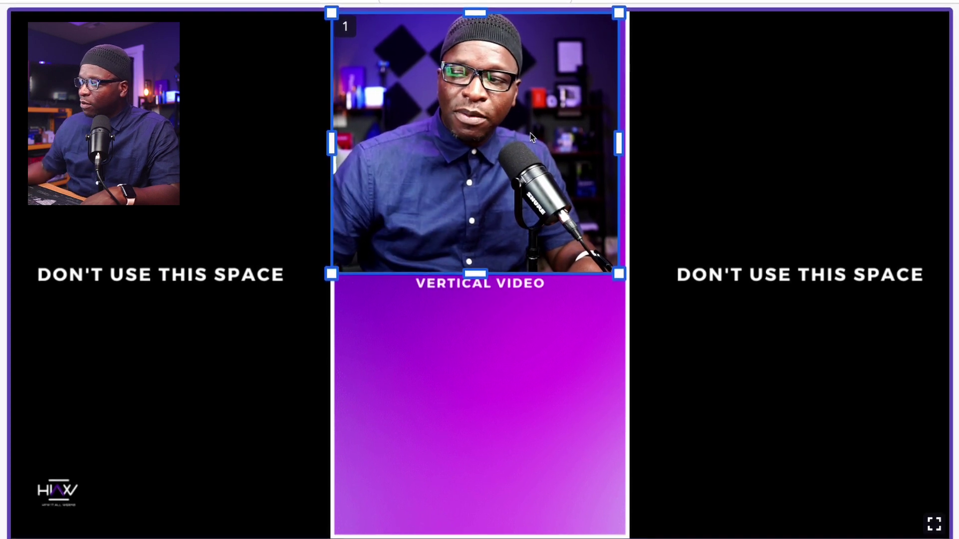
drag(619, 143, 627, 140)
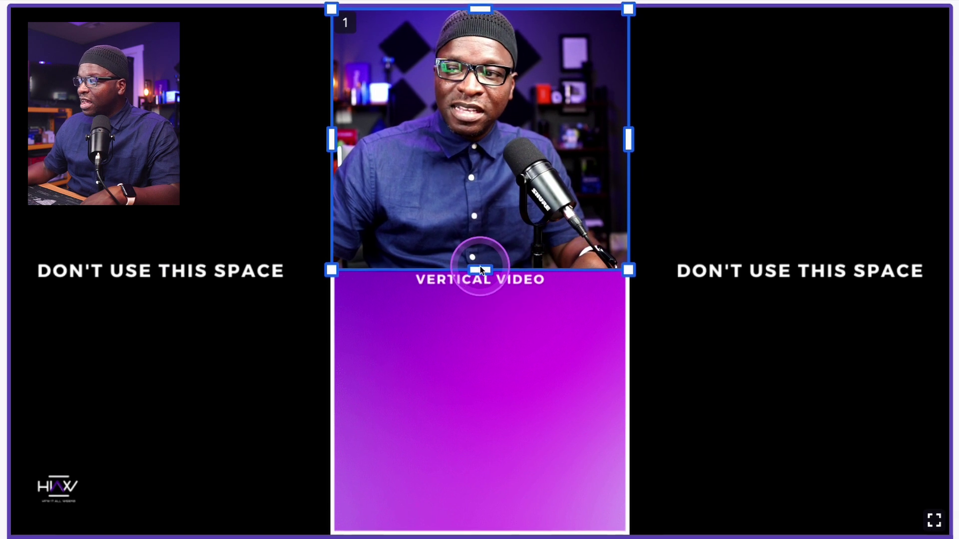
drag(482, 269, 475, 533)
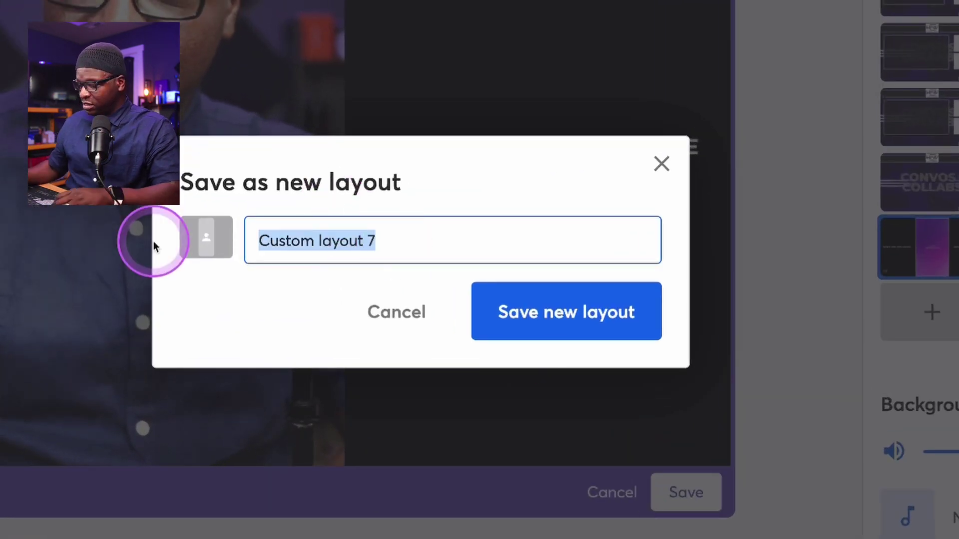
Step: Name the layout 'Vertical 1' and save it as a new layout
text(Veit)
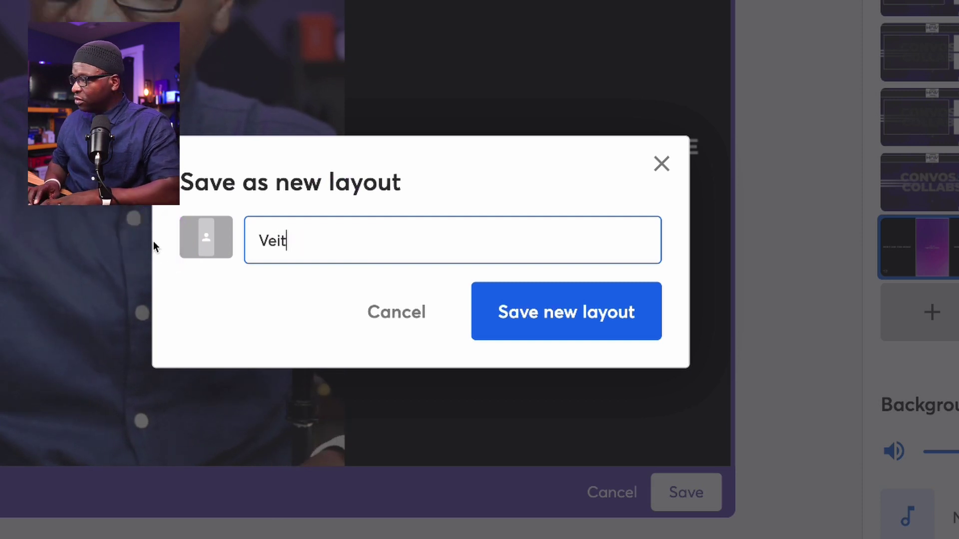
key(BackSpace)
key(BackSpace)
text(rtical )
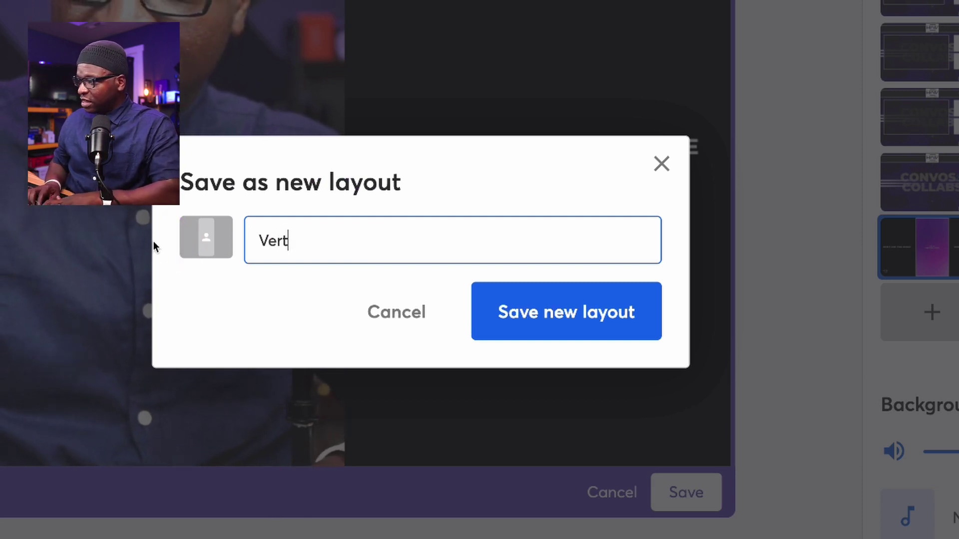
text(1)
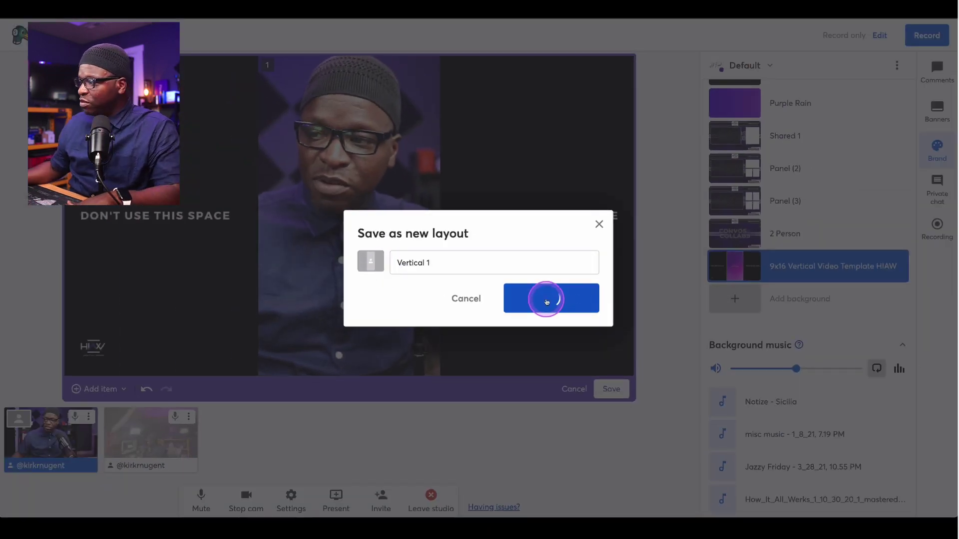
click(546, 300)
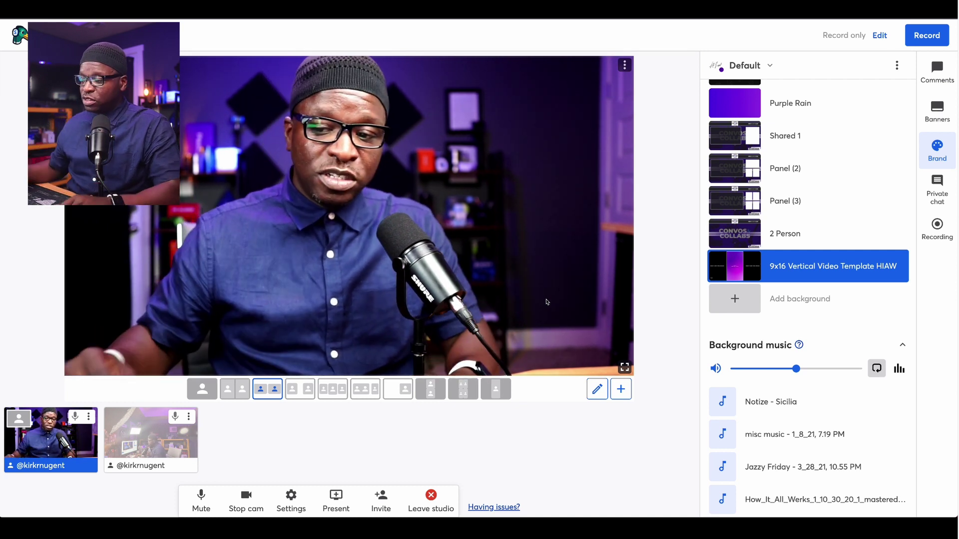
Step: Switch the stage to the Vertical 1 layout and add the second camera to the stream
click(430, 399)
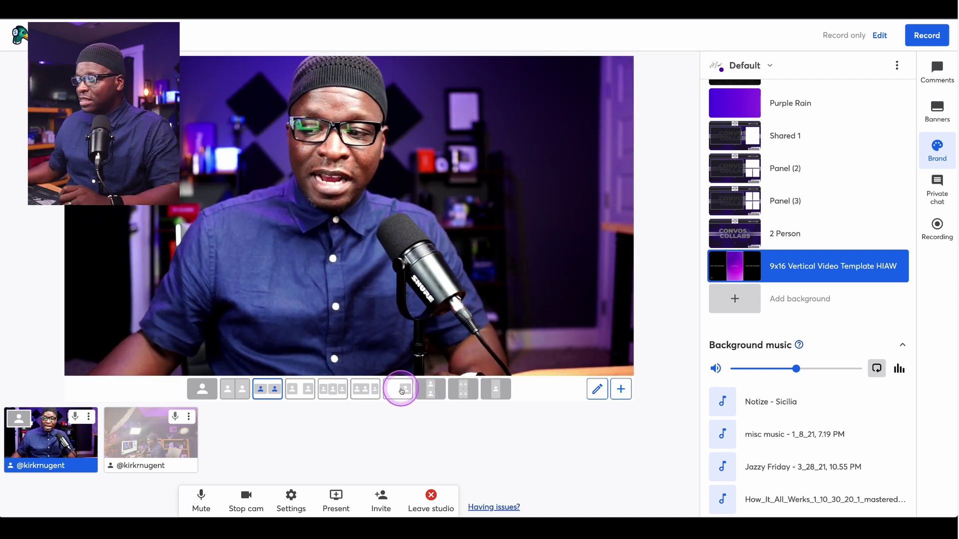
click(515, 389)
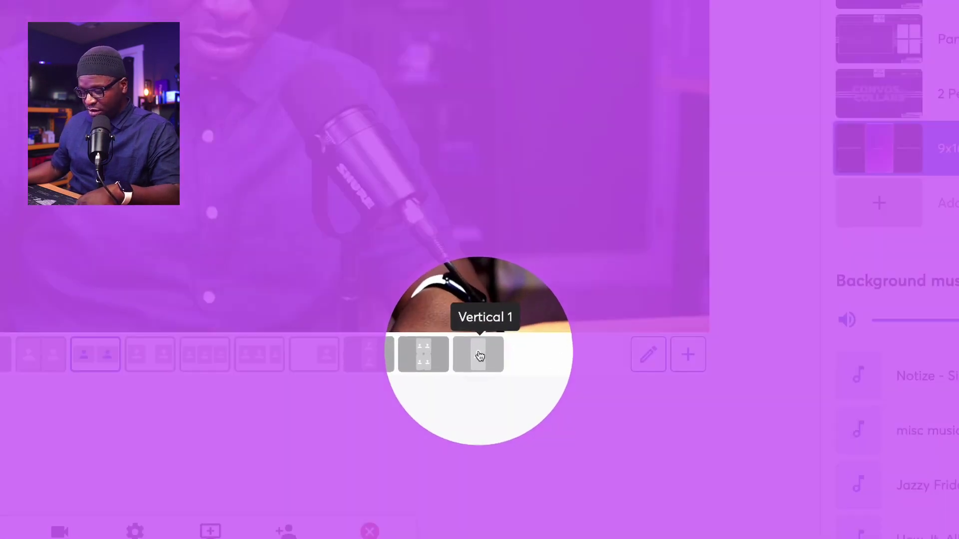
click(497, 390)
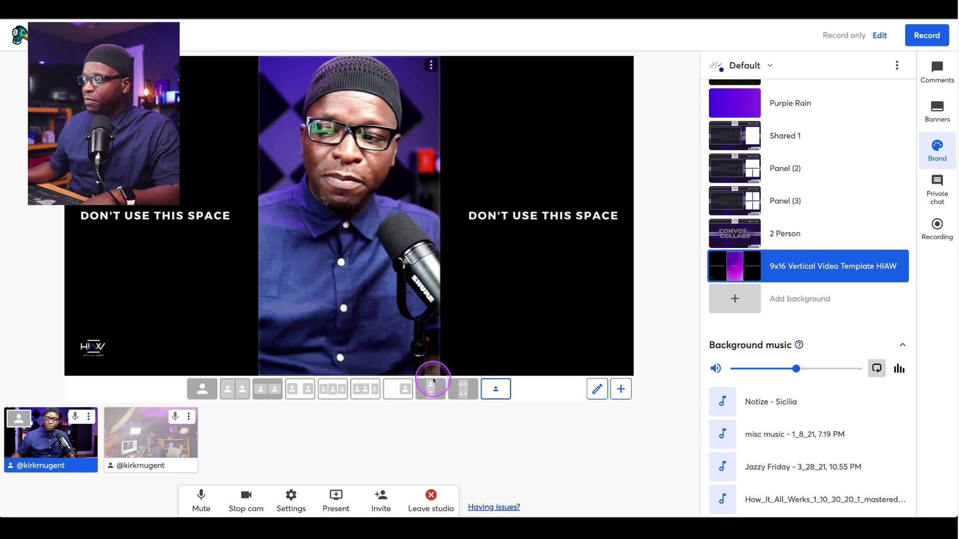
mouse_move(145, 459)
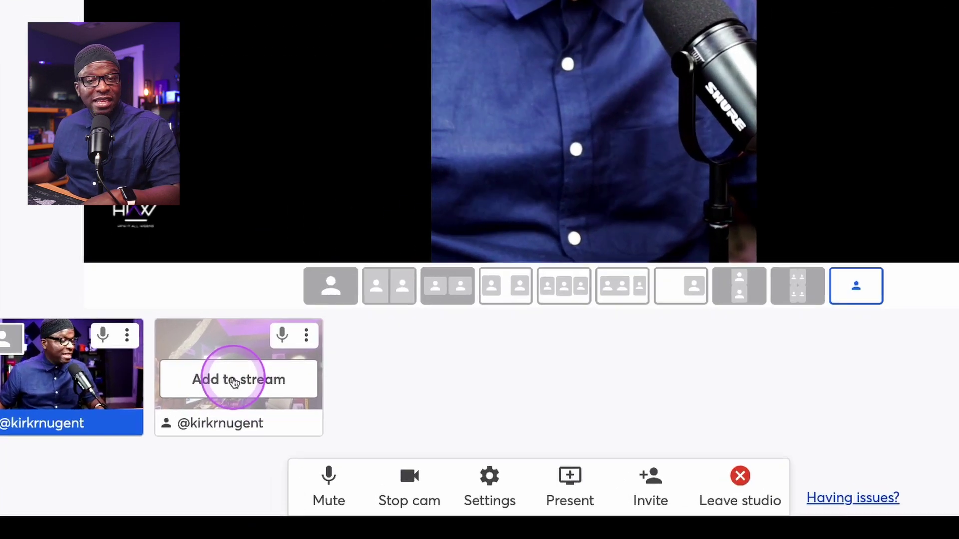
click(148, 441)
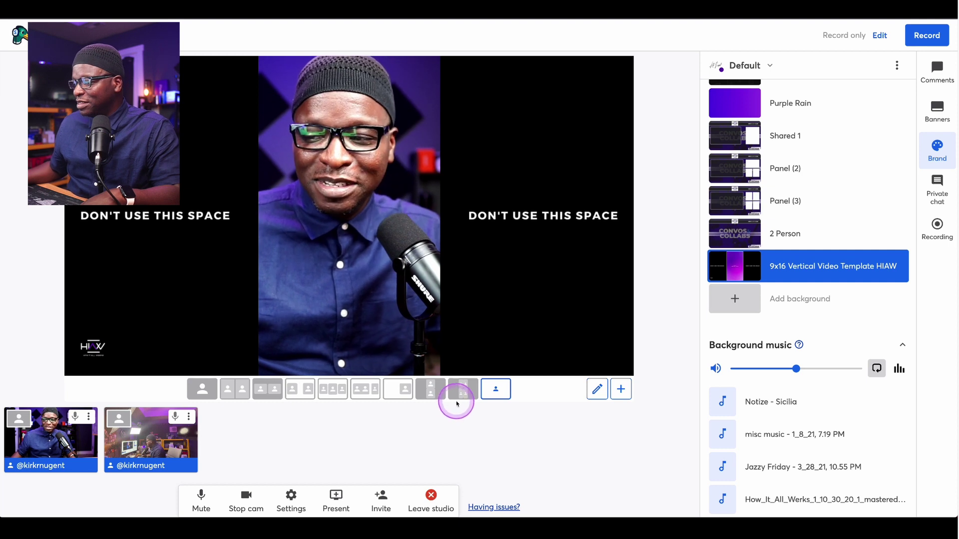
Step: Use the Vertical 2 layout and swap tiles so the room shot sits above the close-up
click(432, 390)
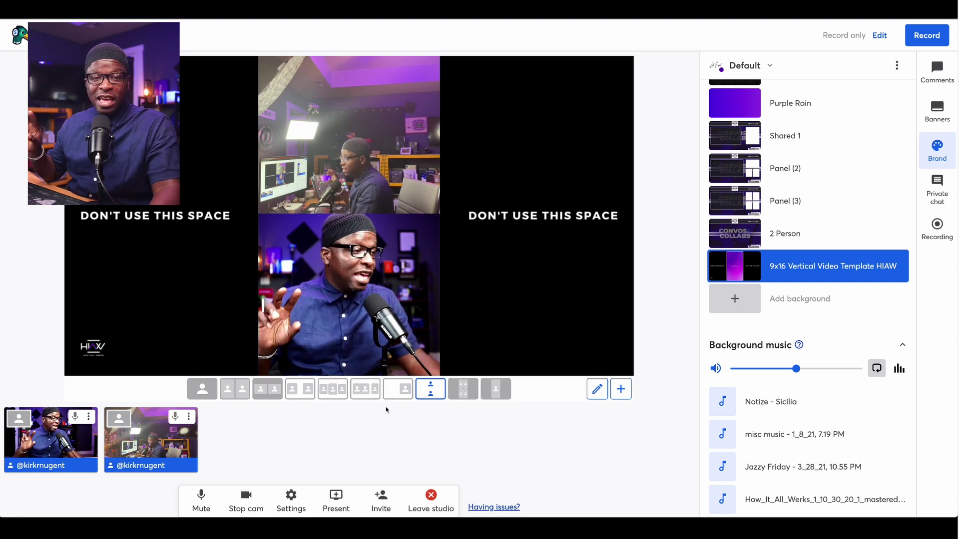
click(116, 242)
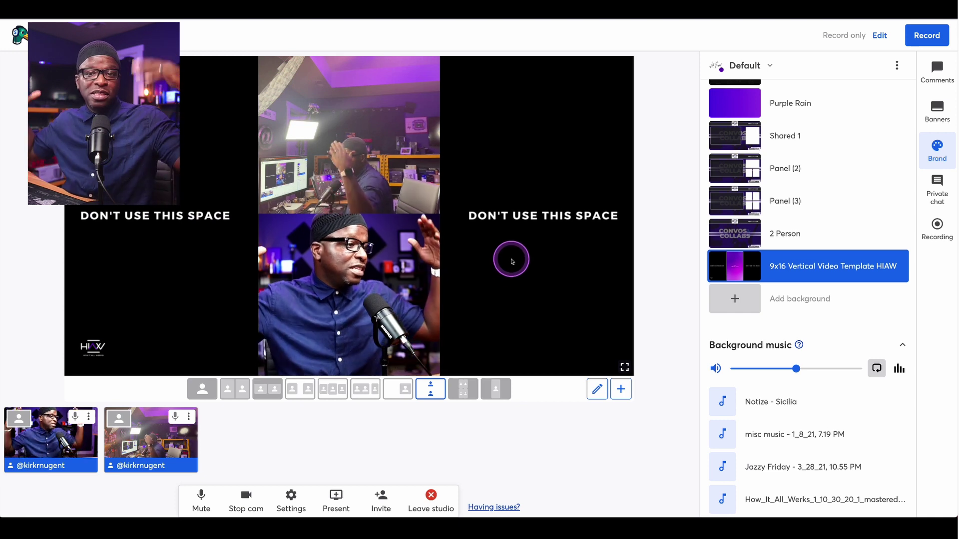
click(512, 262)
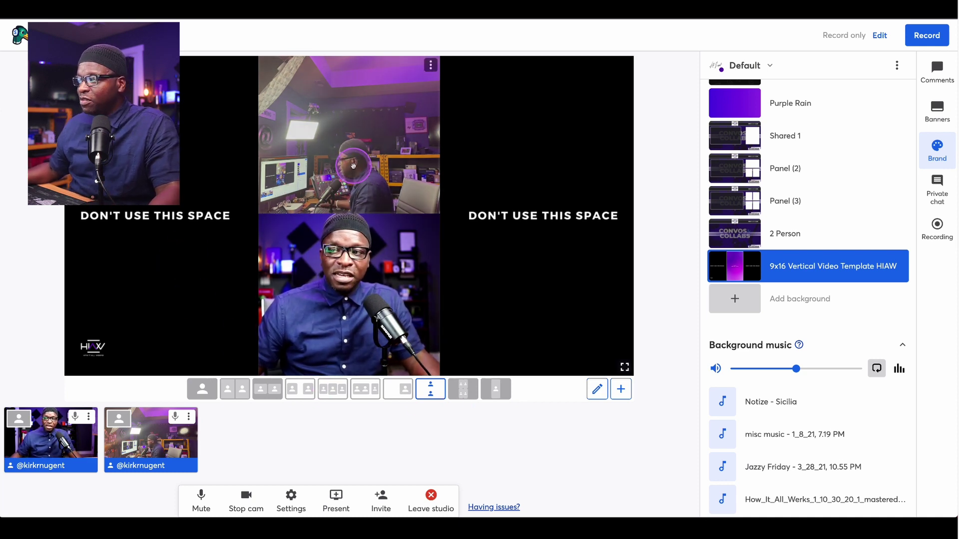
drag(358, 253, 364, 182)
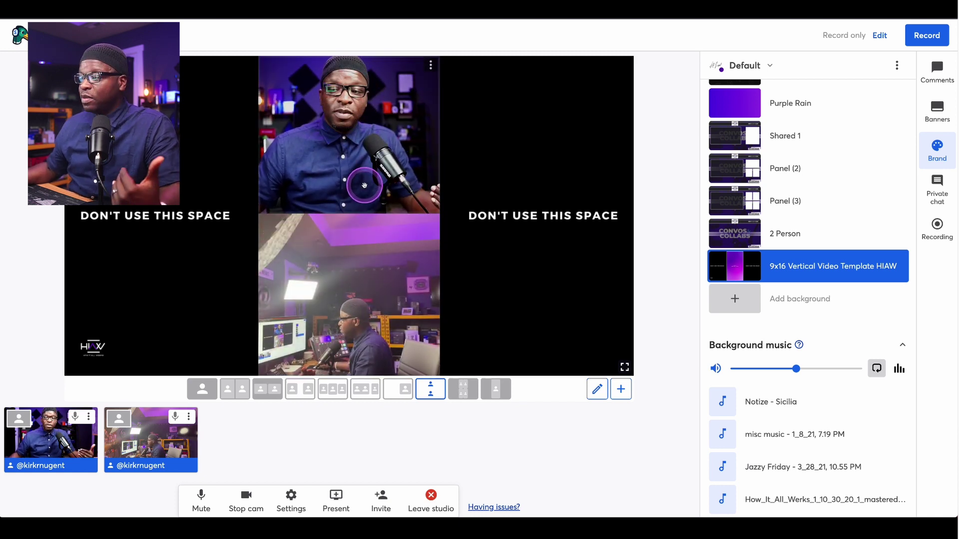
click(363, 267)
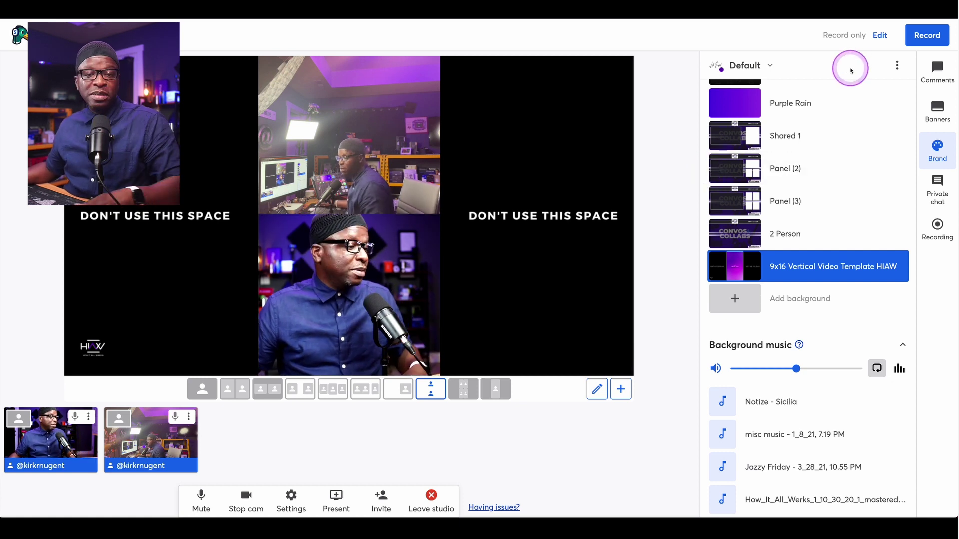
Step: Start recording, check the Recording and Comments panels, then return to Brand
click(923, 36)
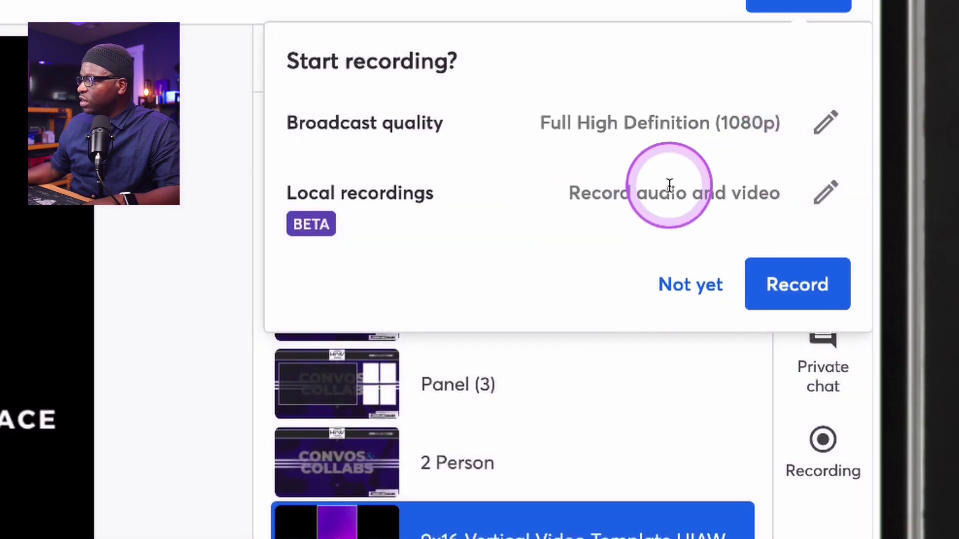
click(782, 285)
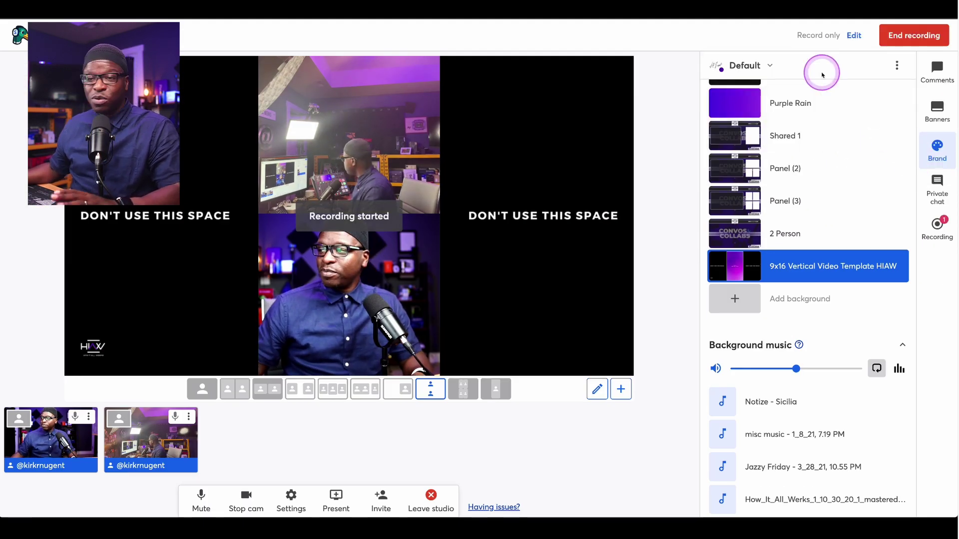
click(938, 229)
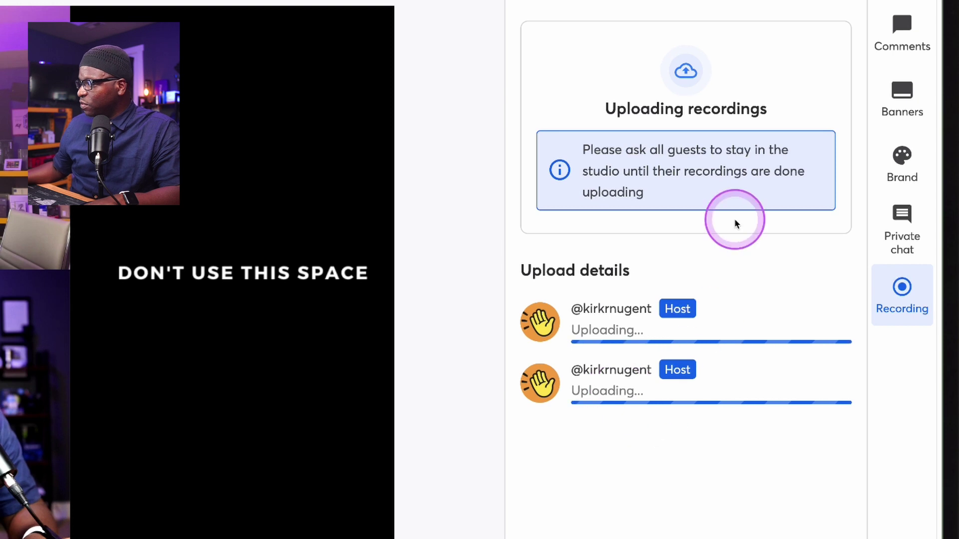
click(892, 43)
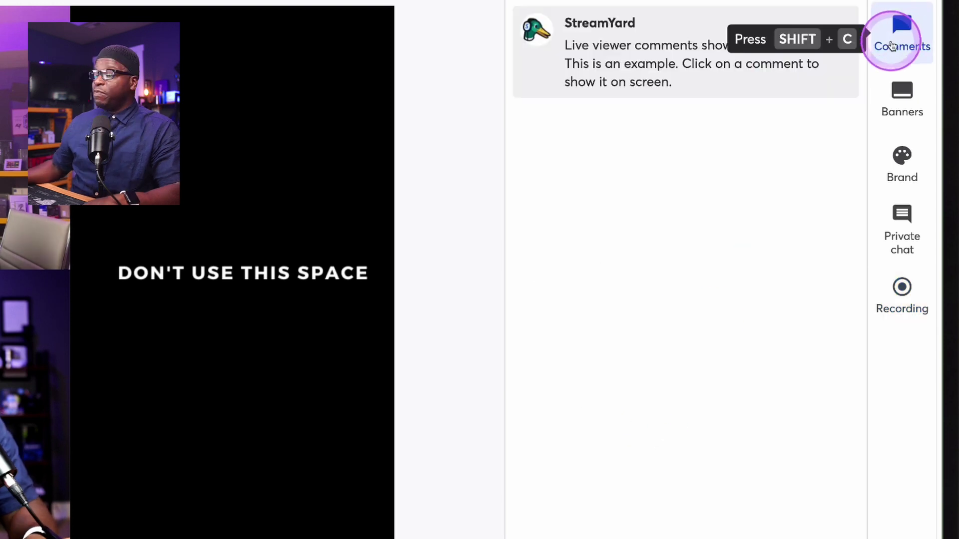
click(897, 166)
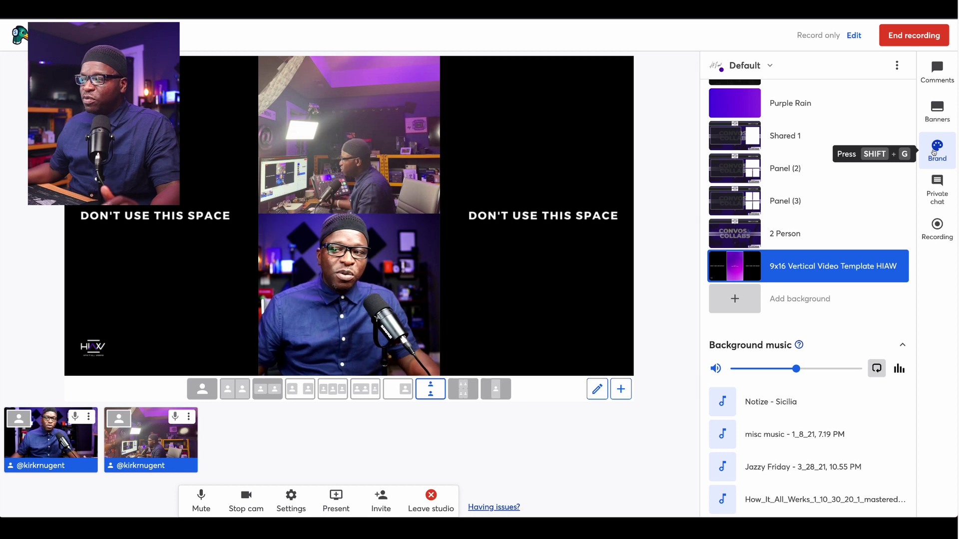
Step: Try swapping the camera tiles, leaving the wide room shot on top
click(645, 149)
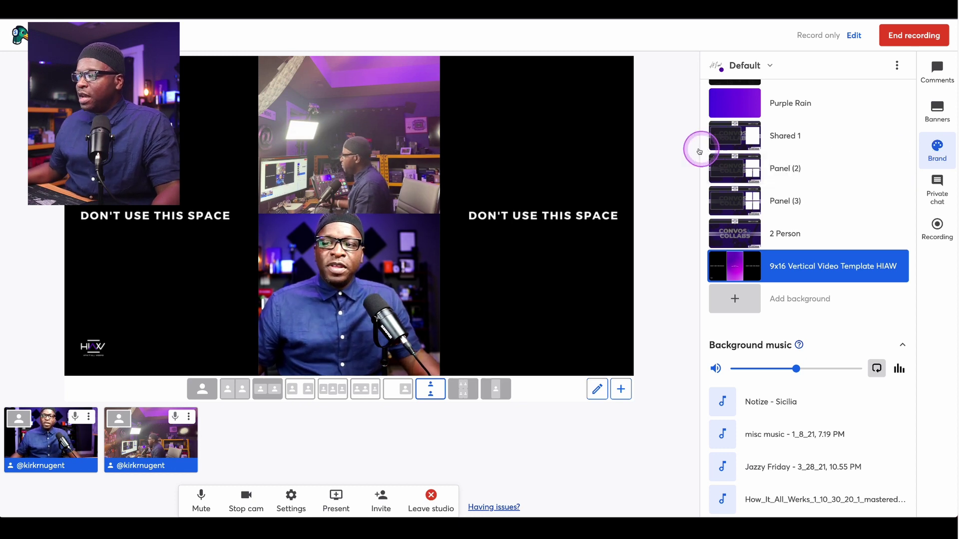
drag(363, 270, 369, 150)
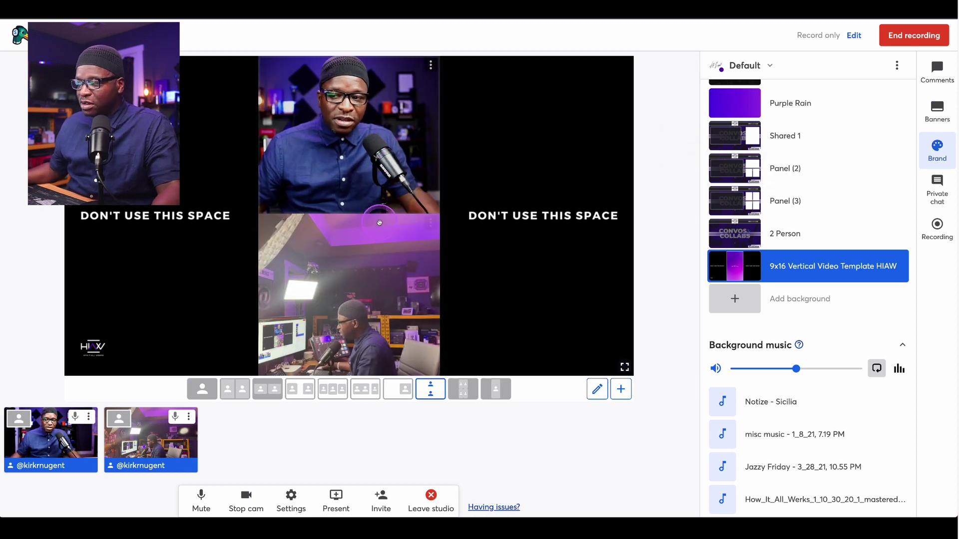
drag(375, 244, 401, 221)
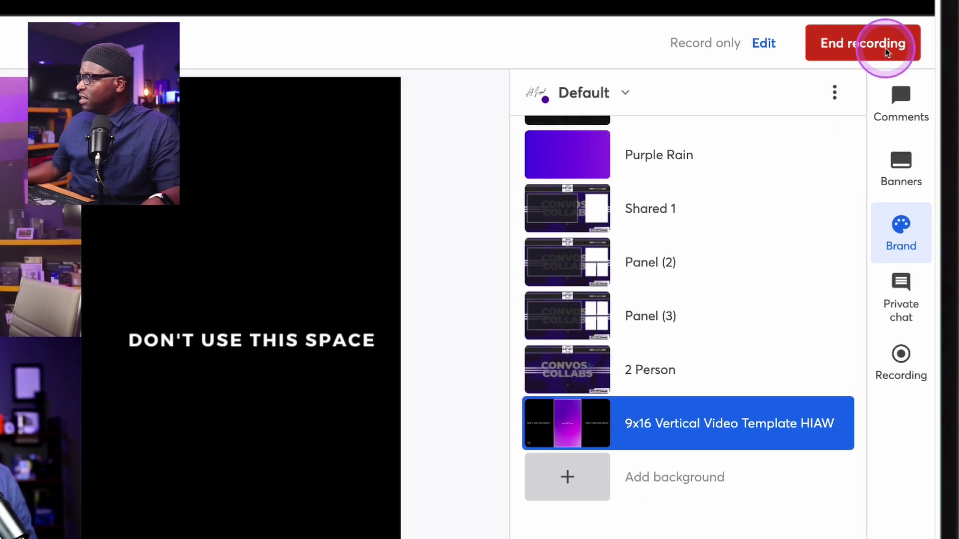
Step: End the recording and follow the upload progress in the Recording panel
click(925, 35)
click(858, 145)
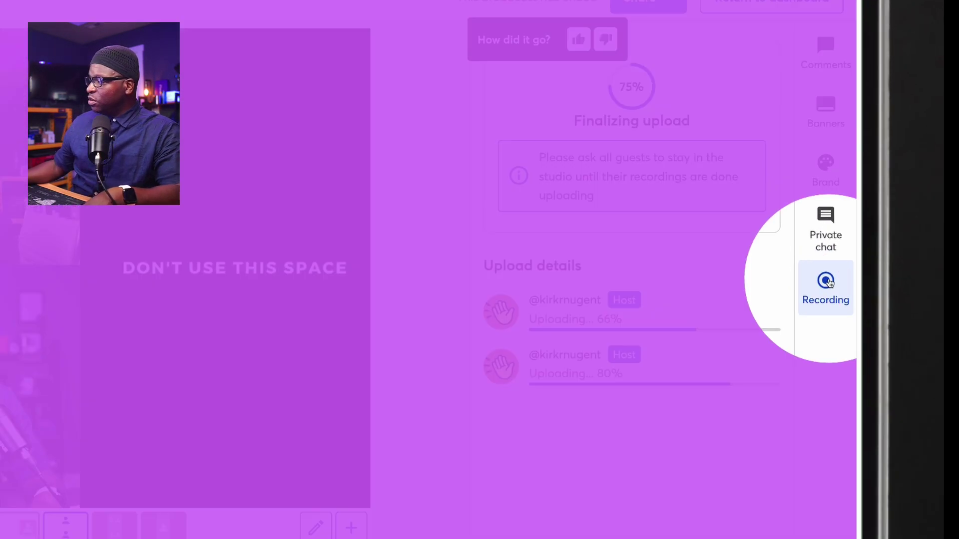
click(938, 225)
click(826, 281)
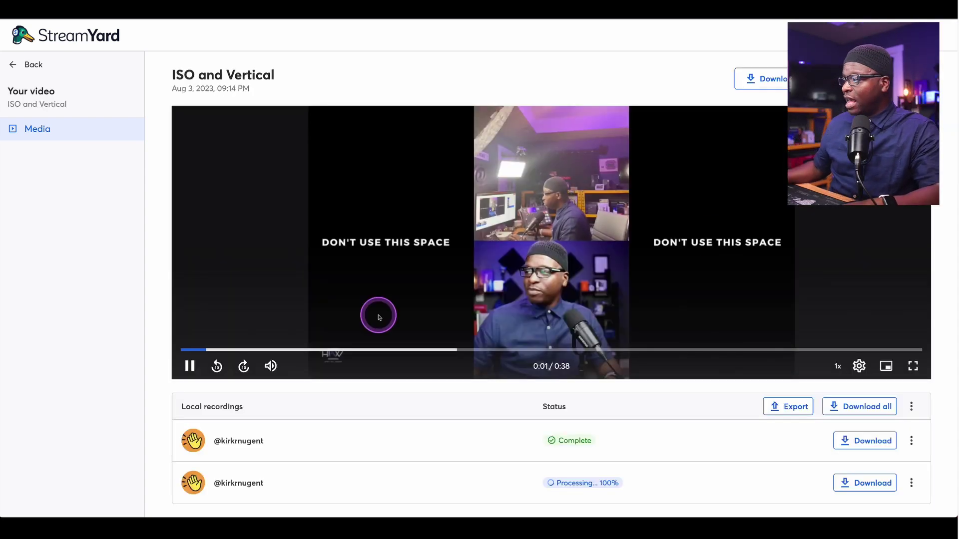
Step: Pause the ISO and Vertical recording's playback near the start
click(189, 366)
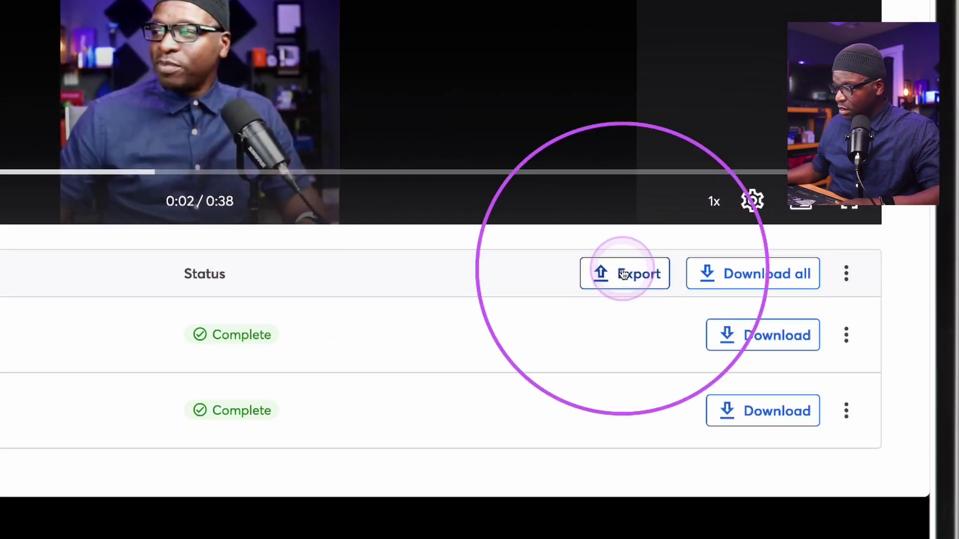
Step: From StreamYard's Export options, download the DaVinci Resolve project archive, ISO-and-Vertical.zip
click(623, 275)
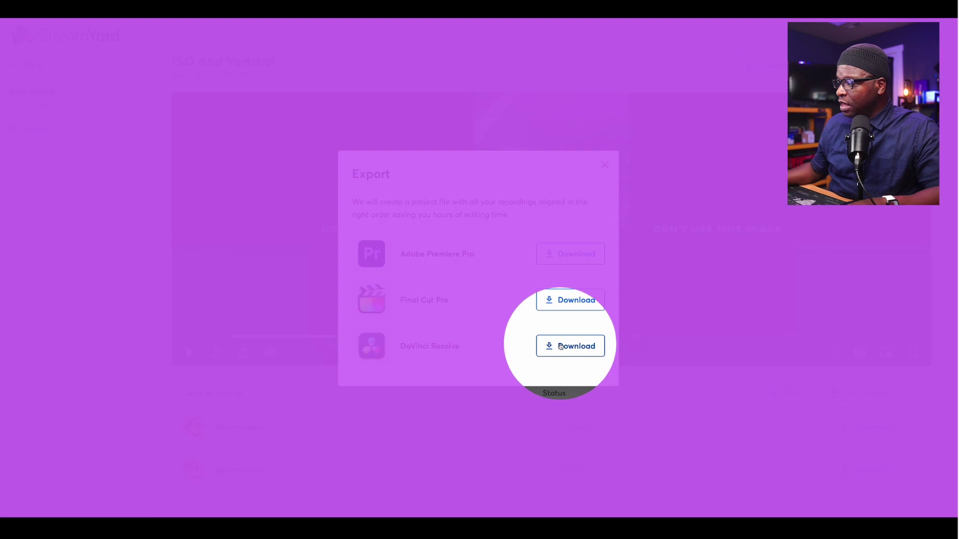
click(557, 345)
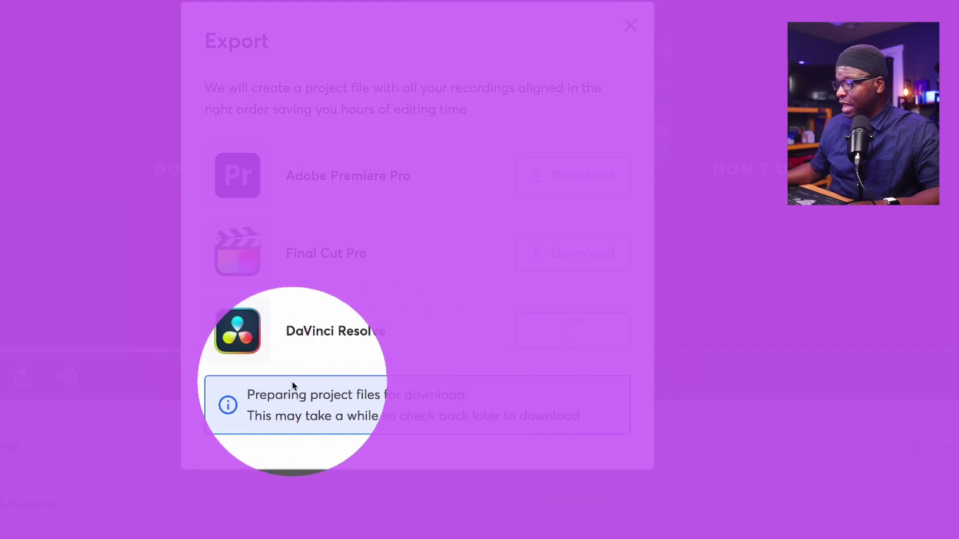
click(543, 379)
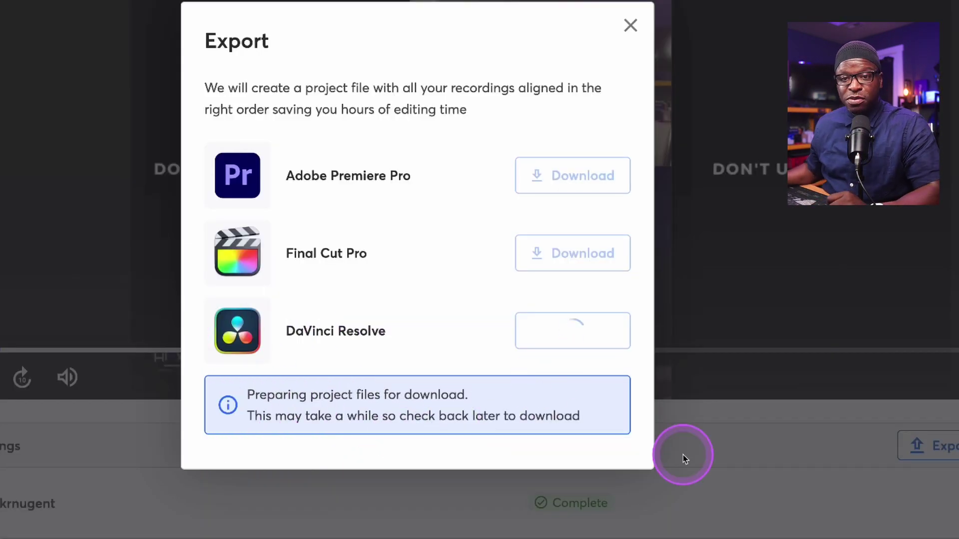
click(564, 377)
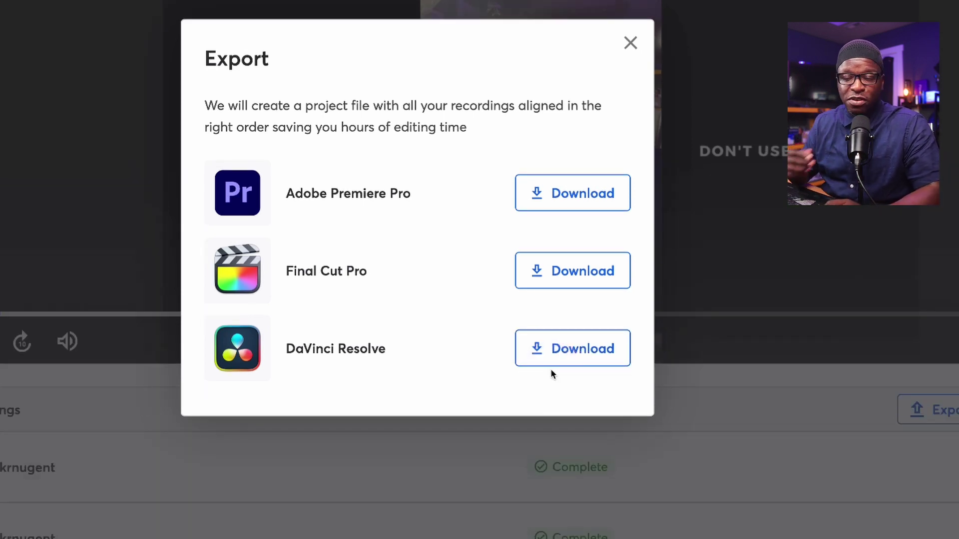
click(551, 370)
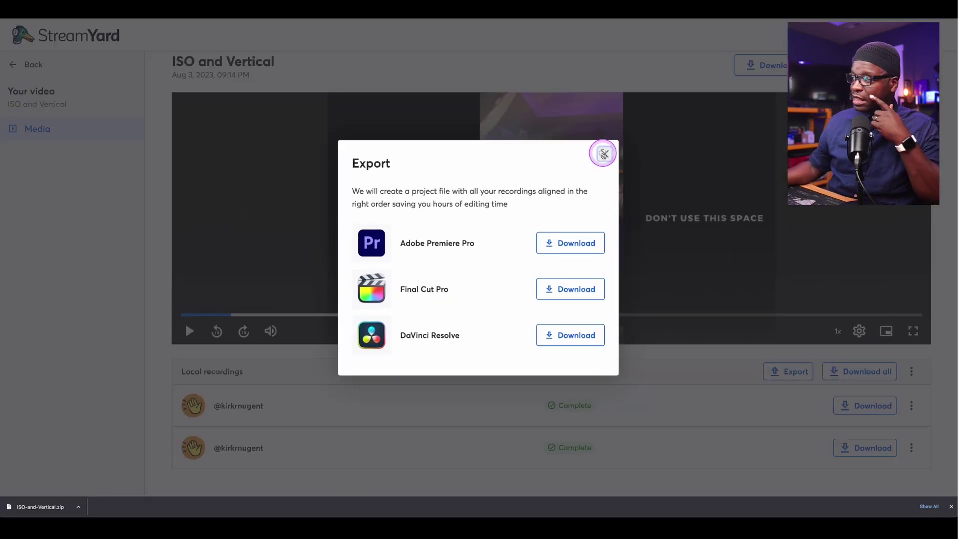
Step: Extract ISO-and-Vertical.zip in Downloads, expand its folder and select the first webcam recording
click(603, 153)
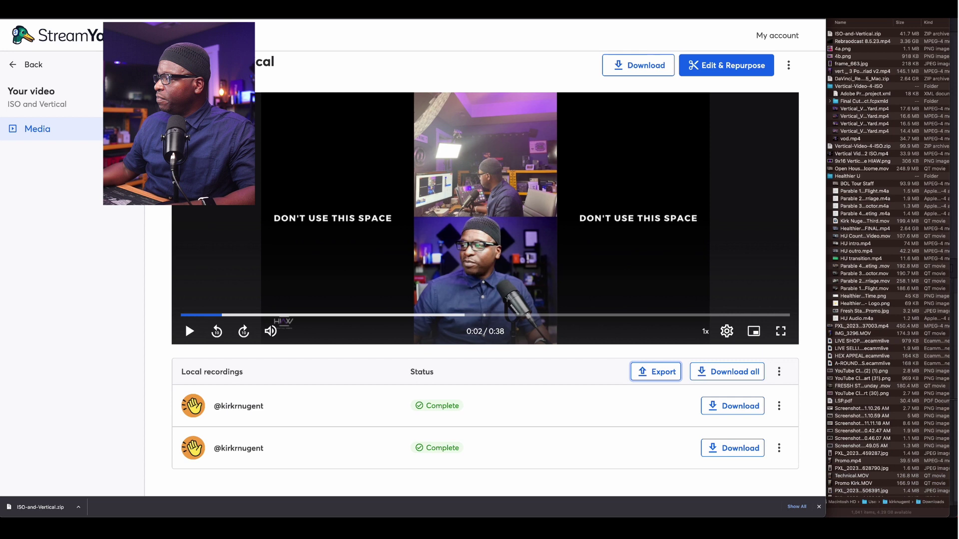
click(815, 65)
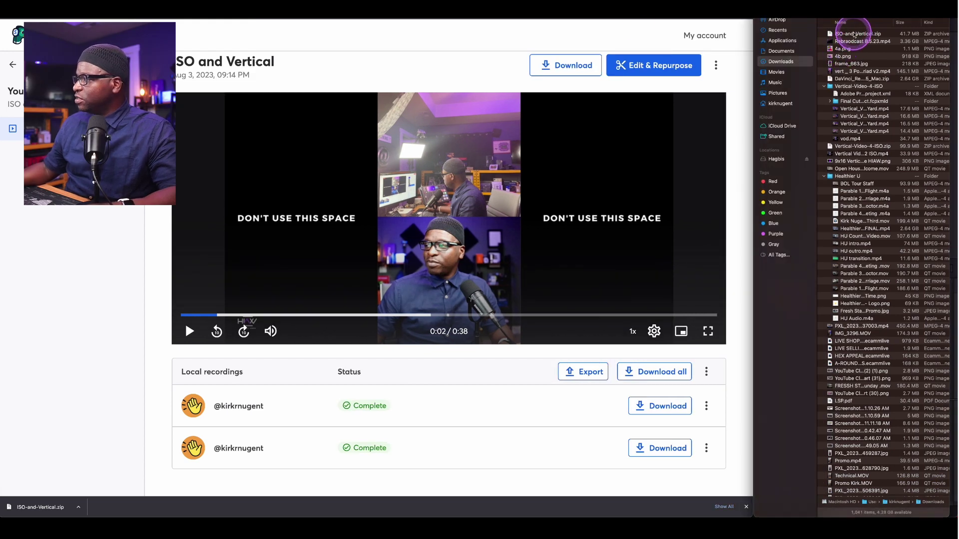
click(854, 34)
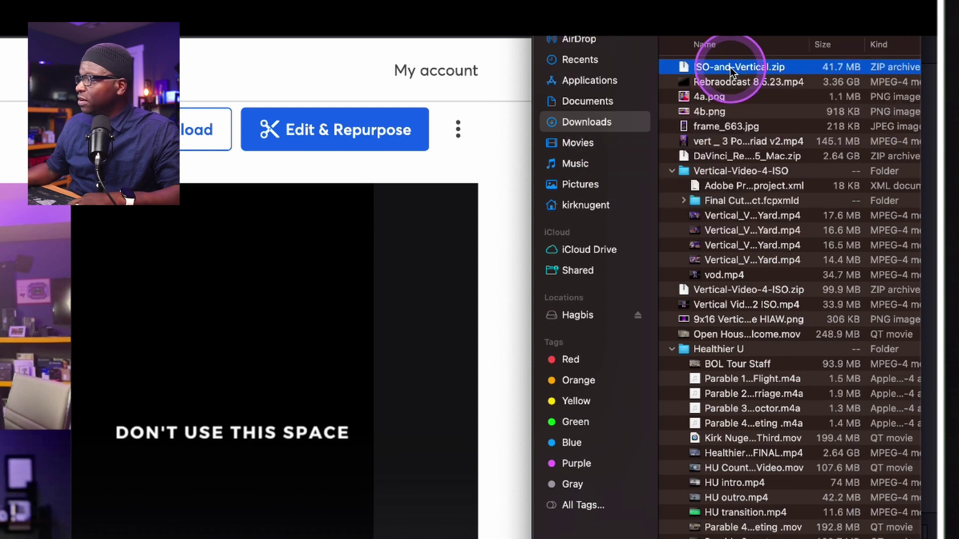
double_click(730, 67)
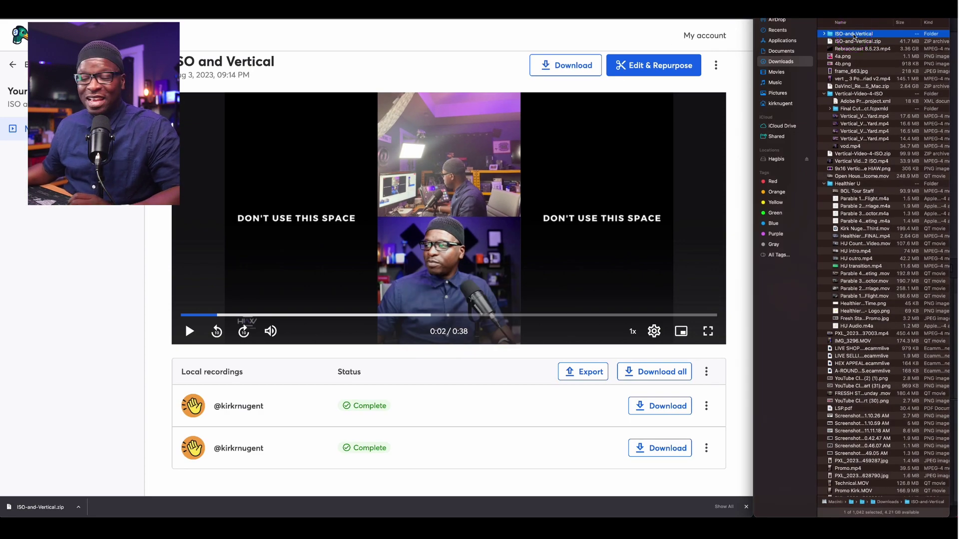
click(824, 34)
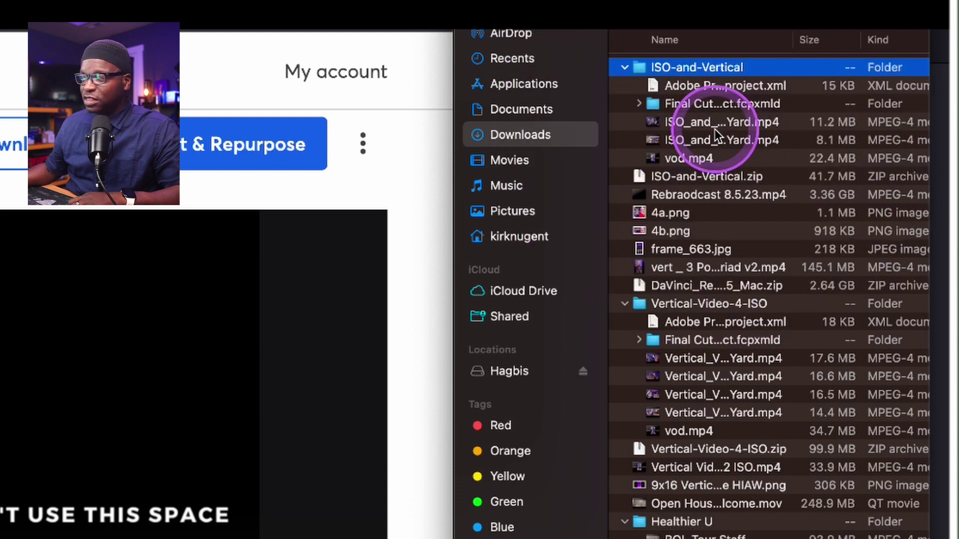
click(697, 123)
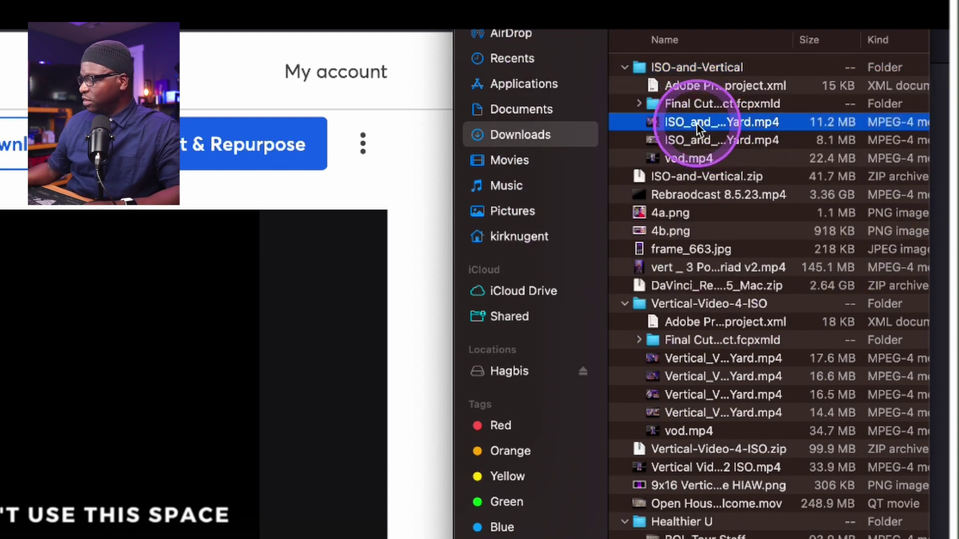
Step: Quick Look the webcam recording in a smaller preview, then step through the room camera to vod.mp4
key(space)
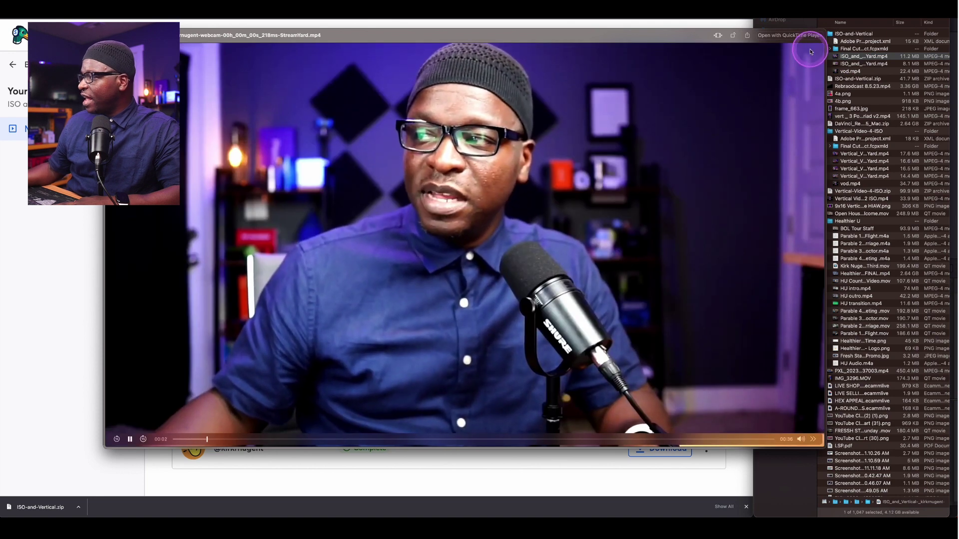
drag(823, 34, 428, 240)
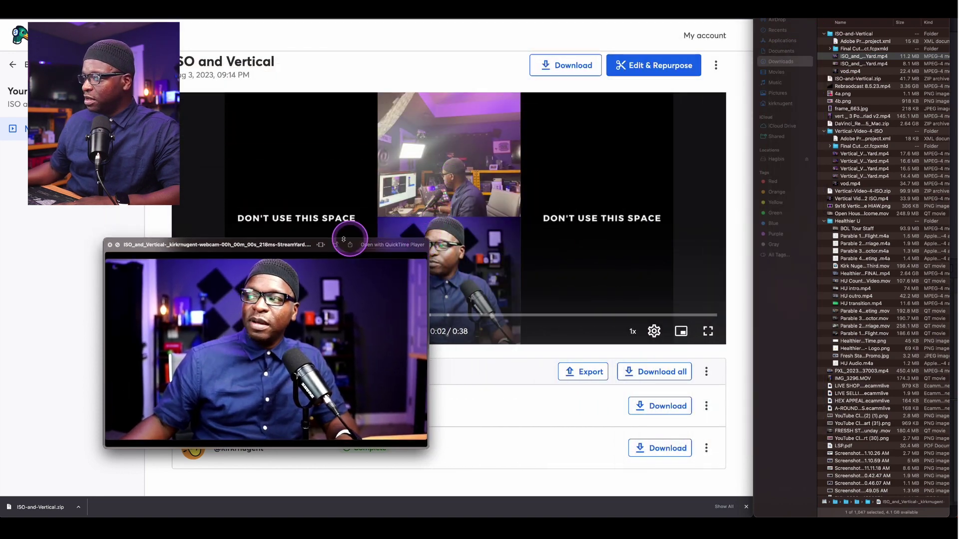
drag(307, 244, 198, 96)
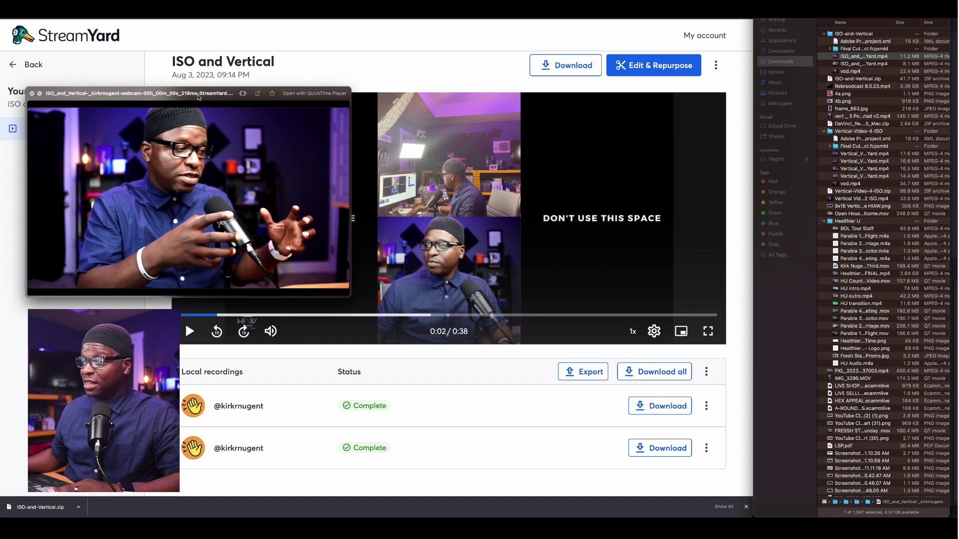
key(Down)
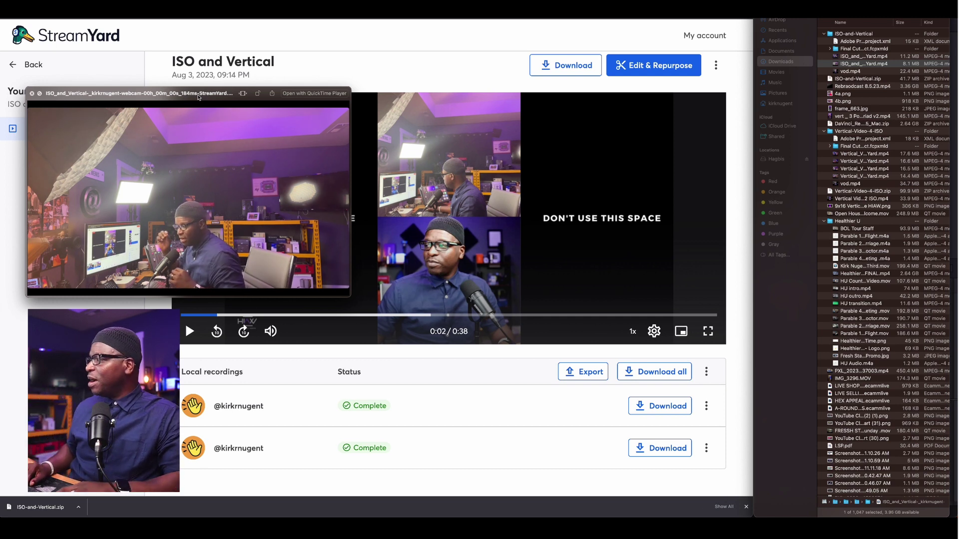
key(Down)
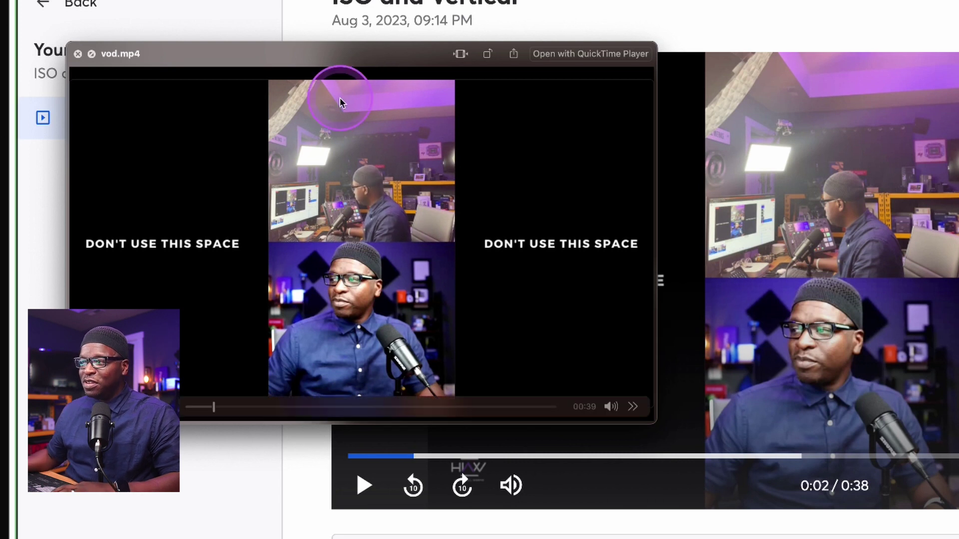
Step: Move the vod.mp4 Quick Look preview aside
drag(340, 56, 634, 128)
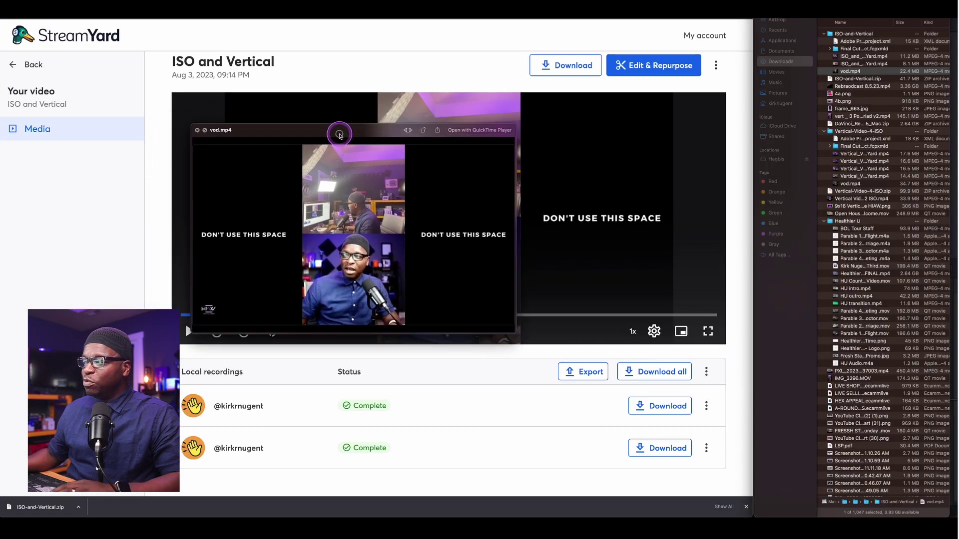
drag(339, 135, 343, 134)
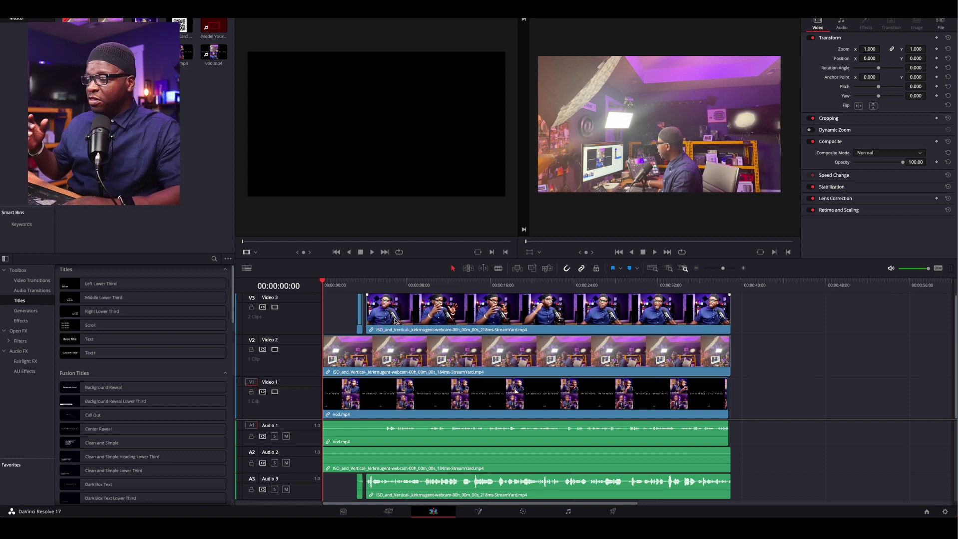
Step: Select the vod.mp4 audio clip on Audio 1 of the imported timeline
click(356, 434)
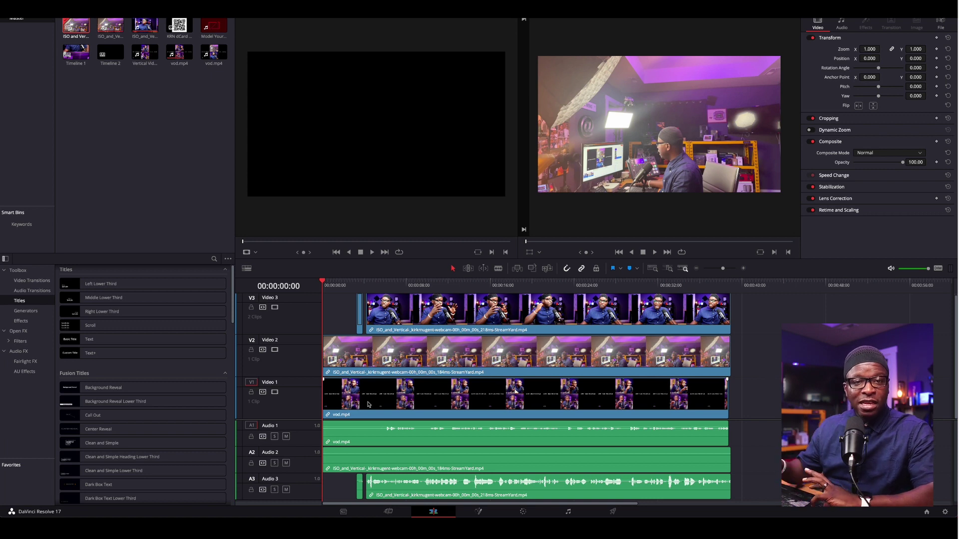
Step: Open Timeline 2 and override project settings to give it a 1080 x 1920 resolution
double_click(108, 52)
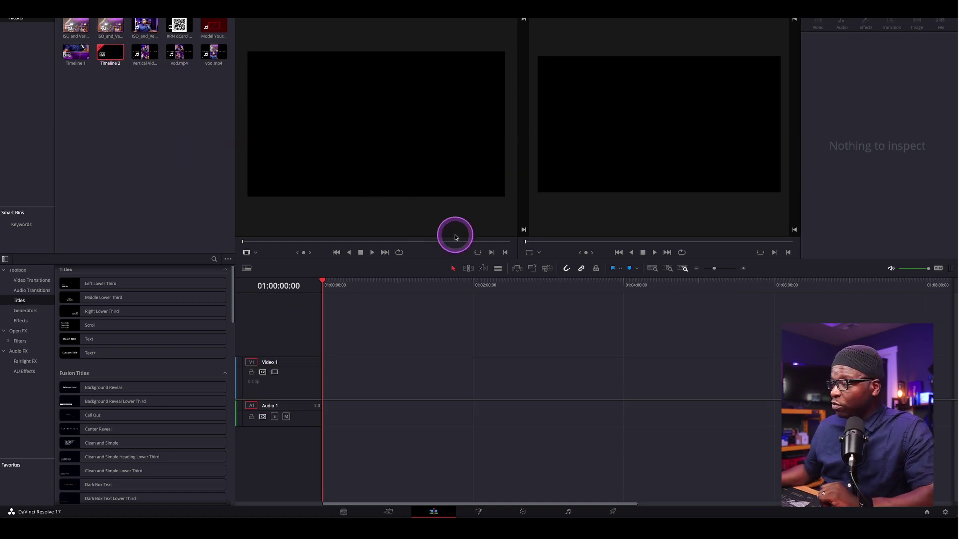
right_click(117, 59)
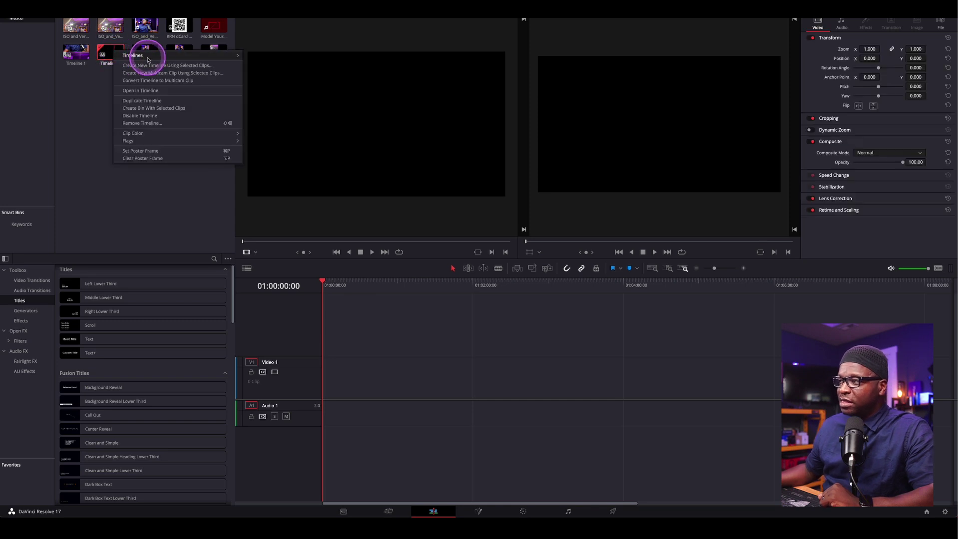
mouse_move(219, 55)
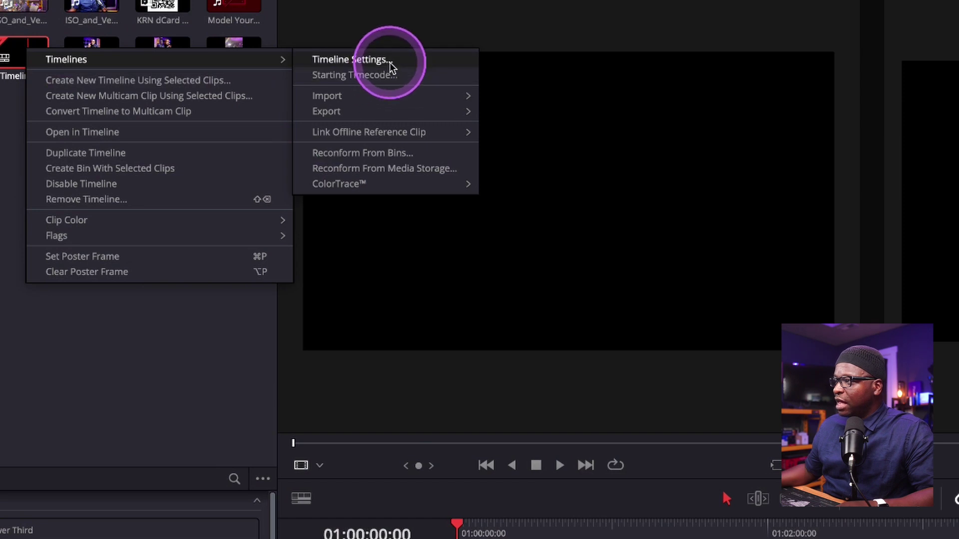
click(387, 62)
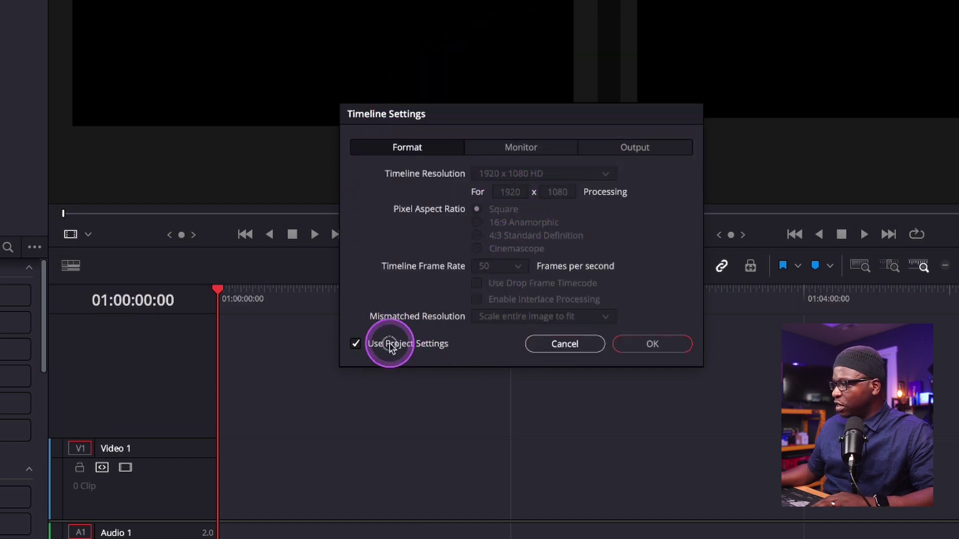
click(387, 344)
click(510, 191)
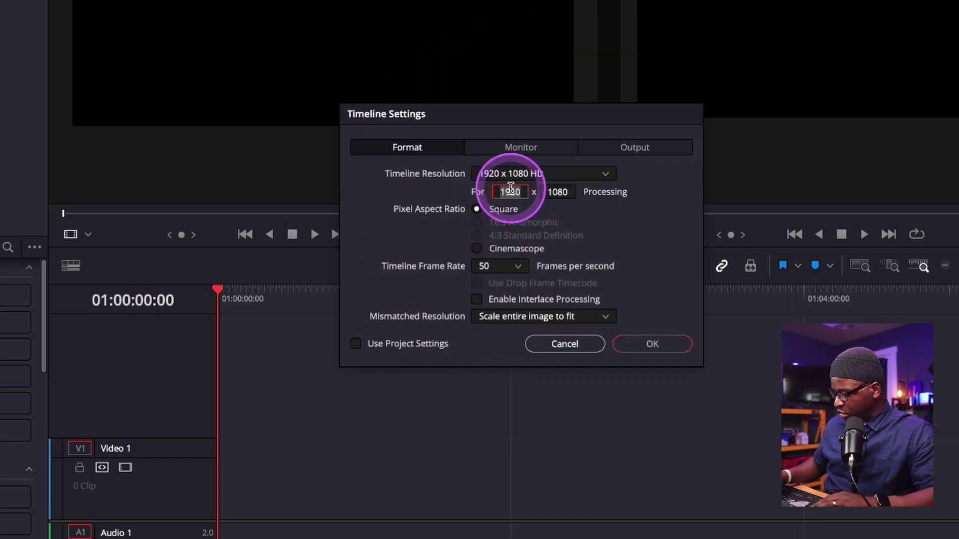
text(1080)
key(Tab)
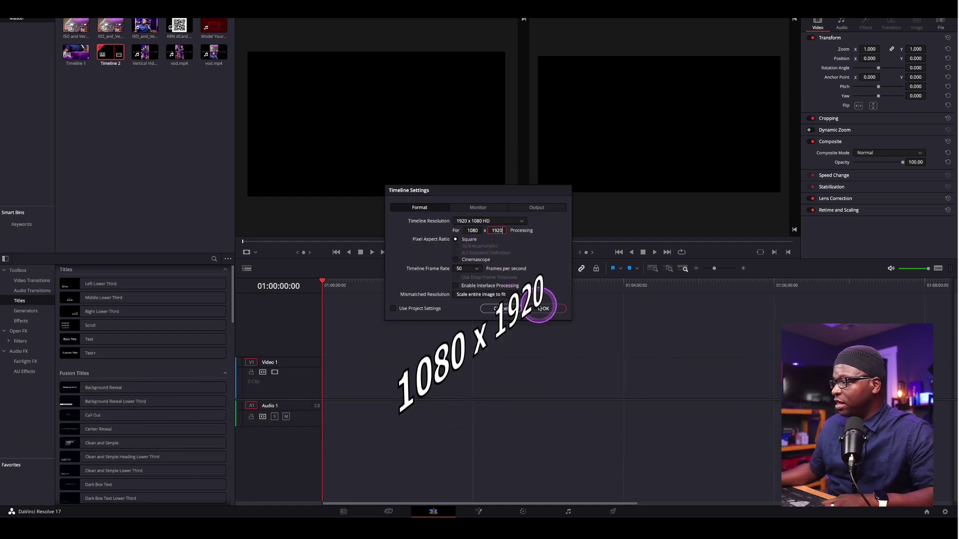
click(542, 308)
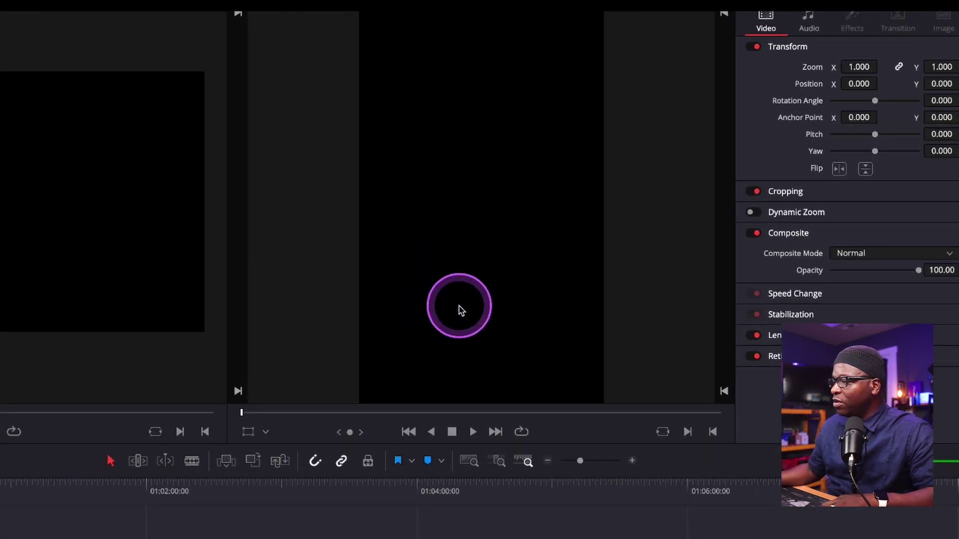
Step: Place vod.mp4 from the Media Pool at the start of Timeline 2
click(214, 56)
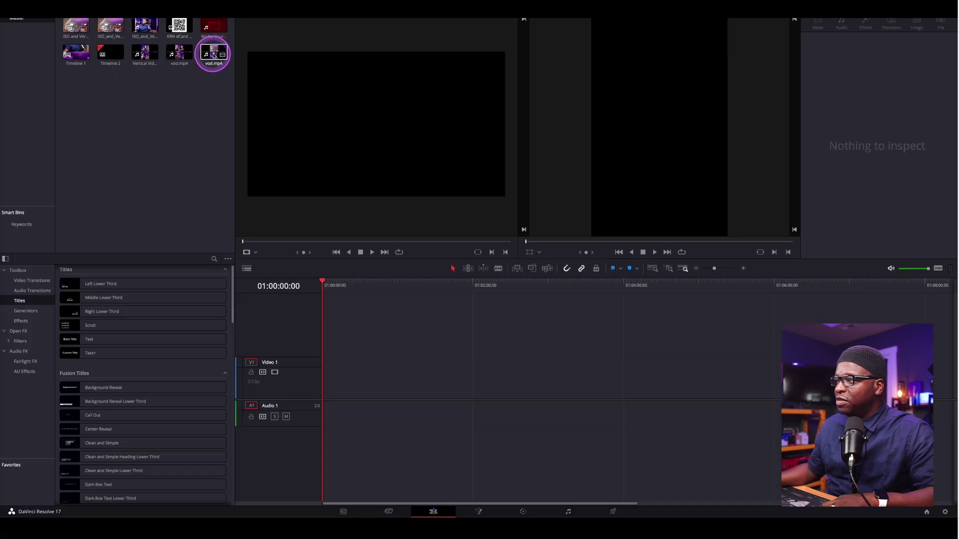
drag(214, 56, 325, 393)
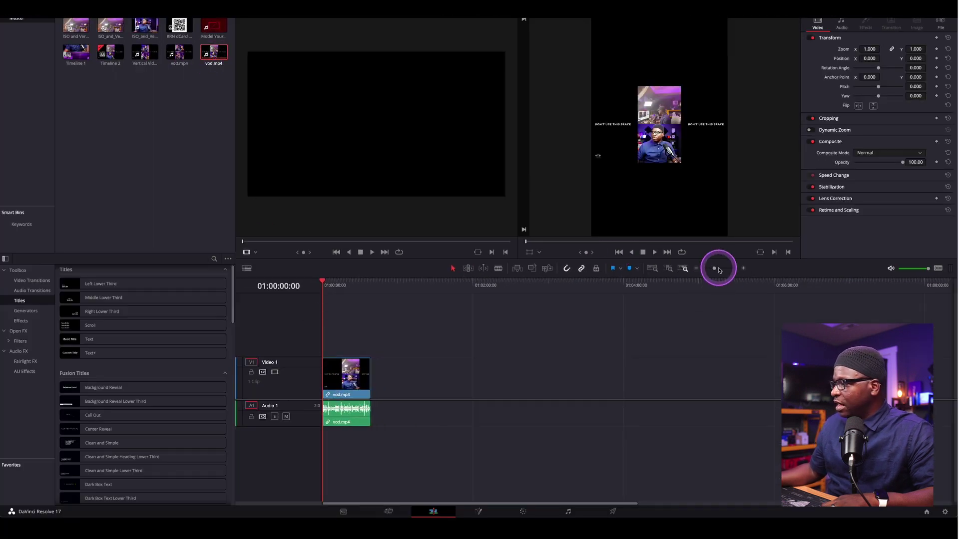
drag(719, 270, 722, 270)
click(449, 286)
Step: Scale the vod.mp4 clip up in the Inspector to a zoom of about 3.15
click(396, 367)
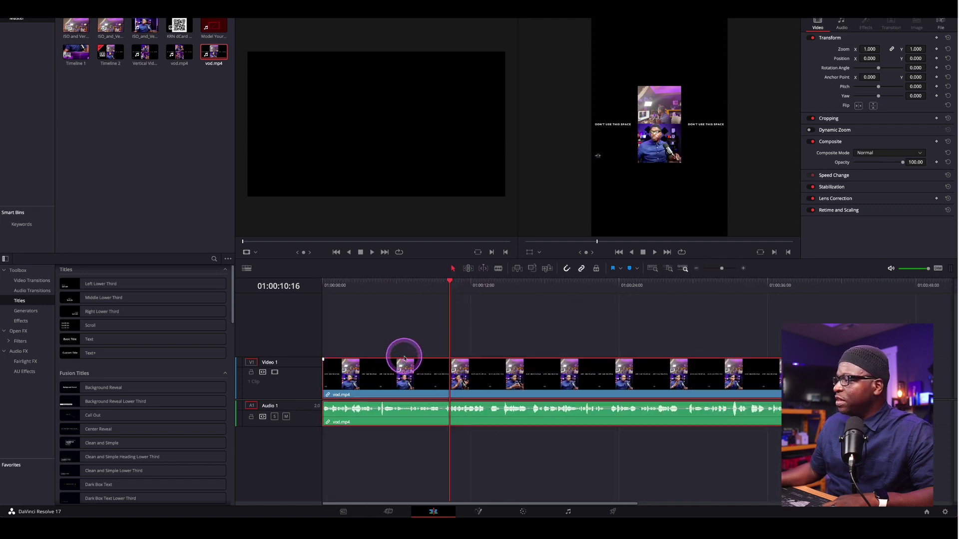
click(801, 117)
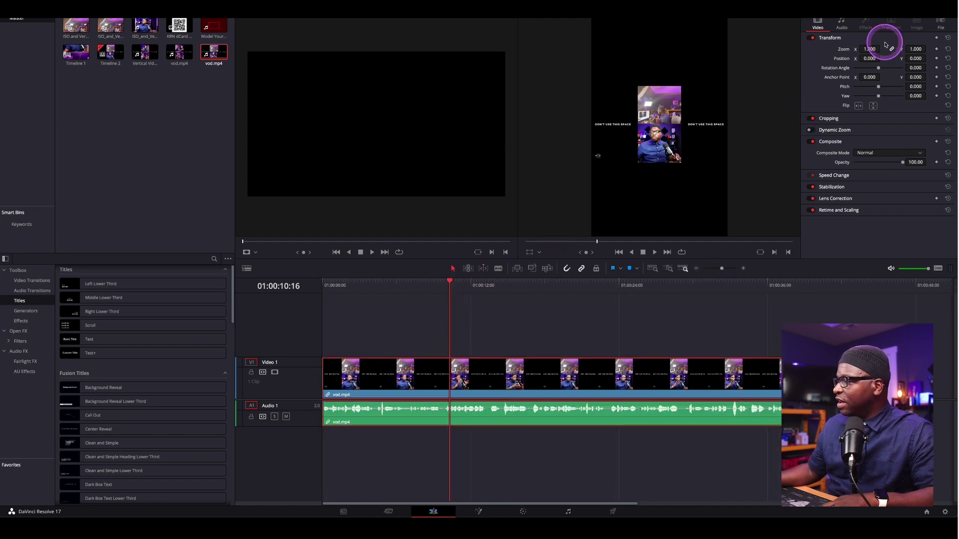
drag(862, 50, 869, 49)
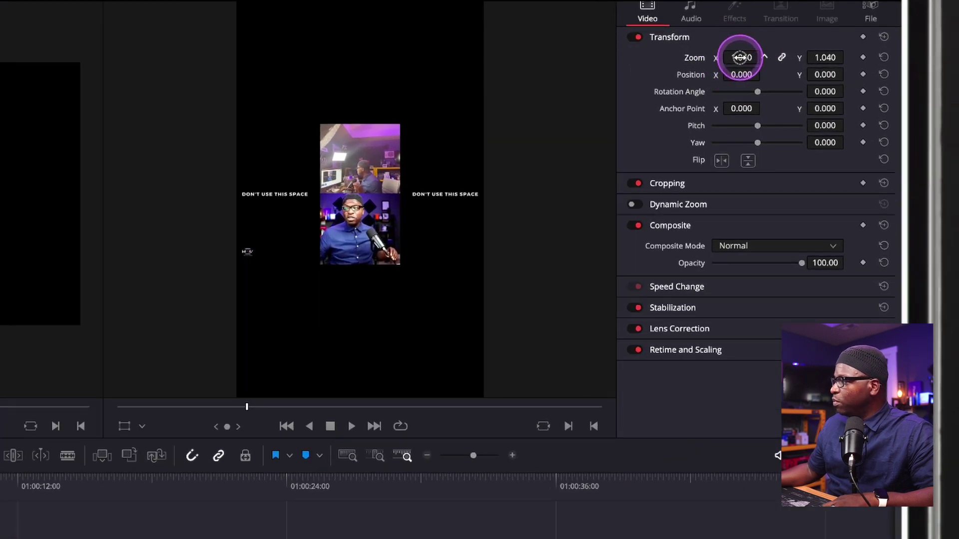
drag(745, 57, 882, 57)
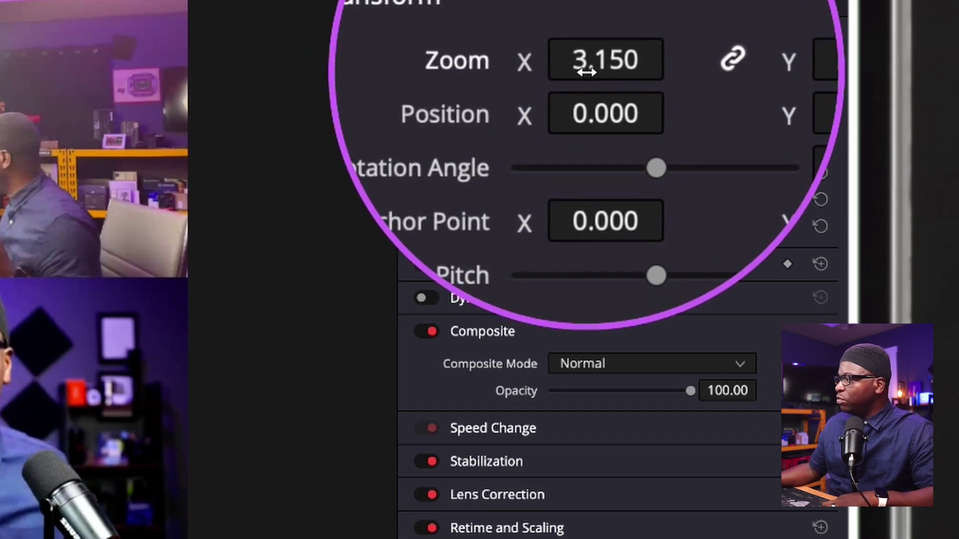
Step: Fine-tune vod.mp4's zoom to 3.160, deselect the clip, and play back the vertical edit
mouse_move(586, 73)
mouse_down()
mouse_move(599, 72)
mouse_move(588, 71)
mouse_up()
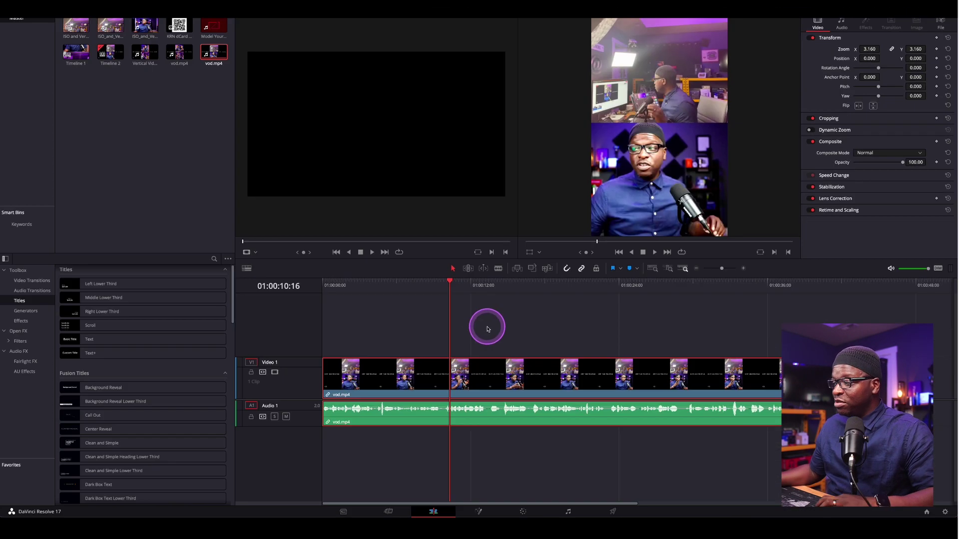
click(466, 309)
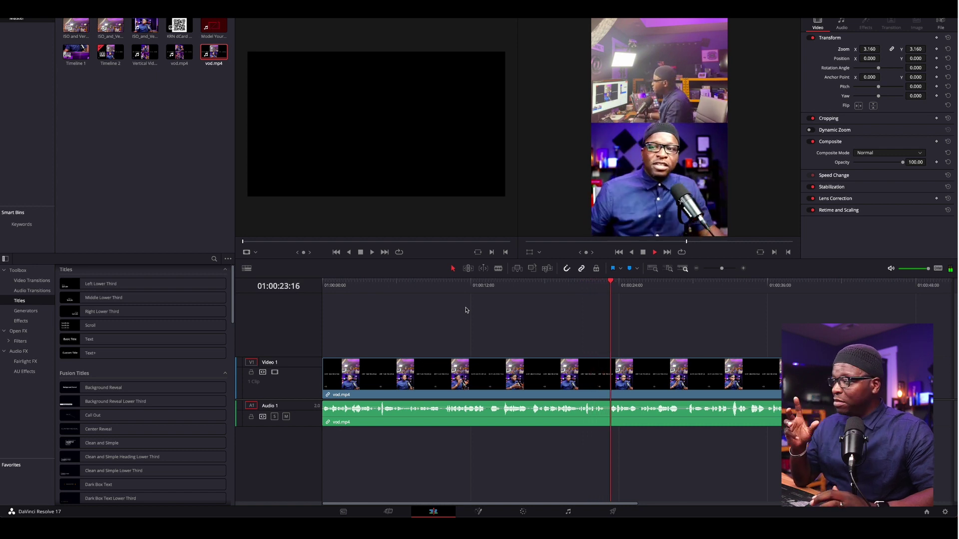
key(space)
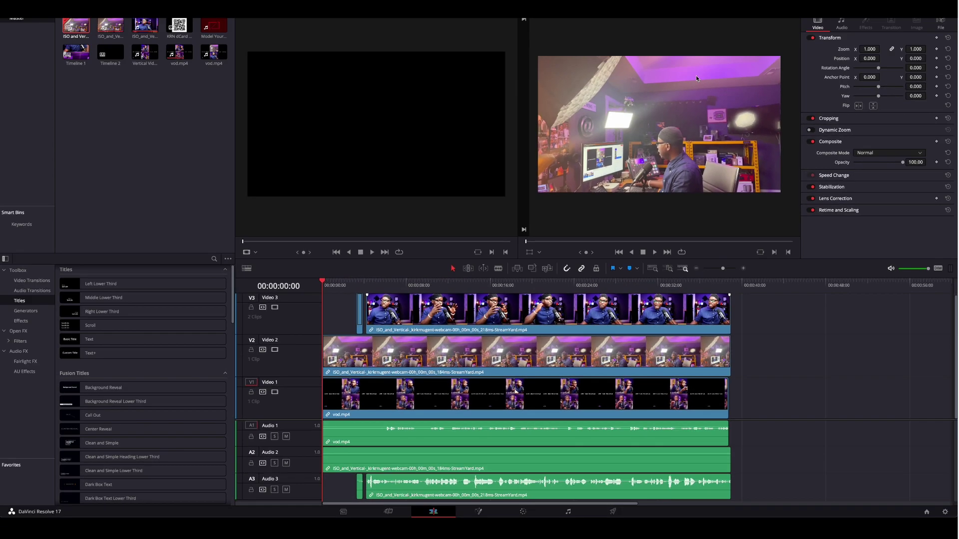
click(684, 127)
click(461, 298)
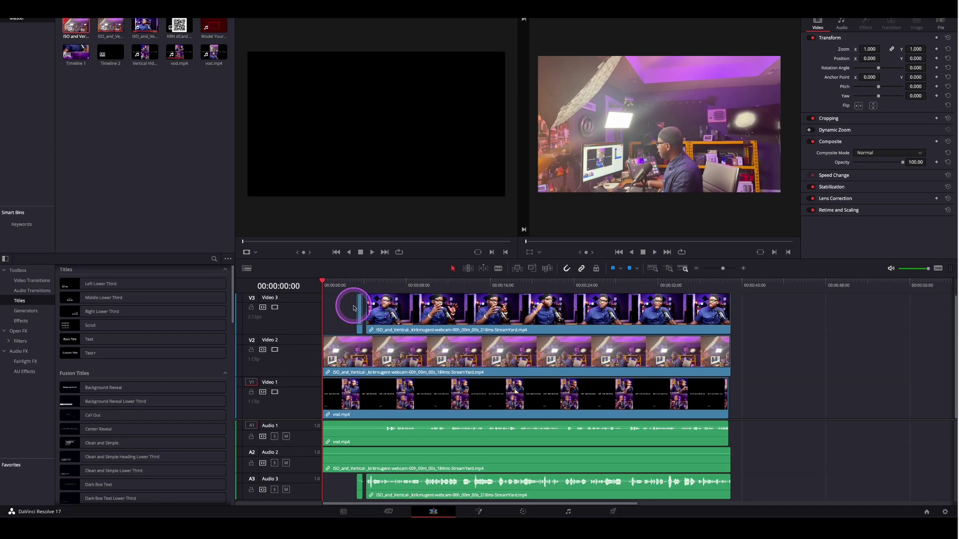